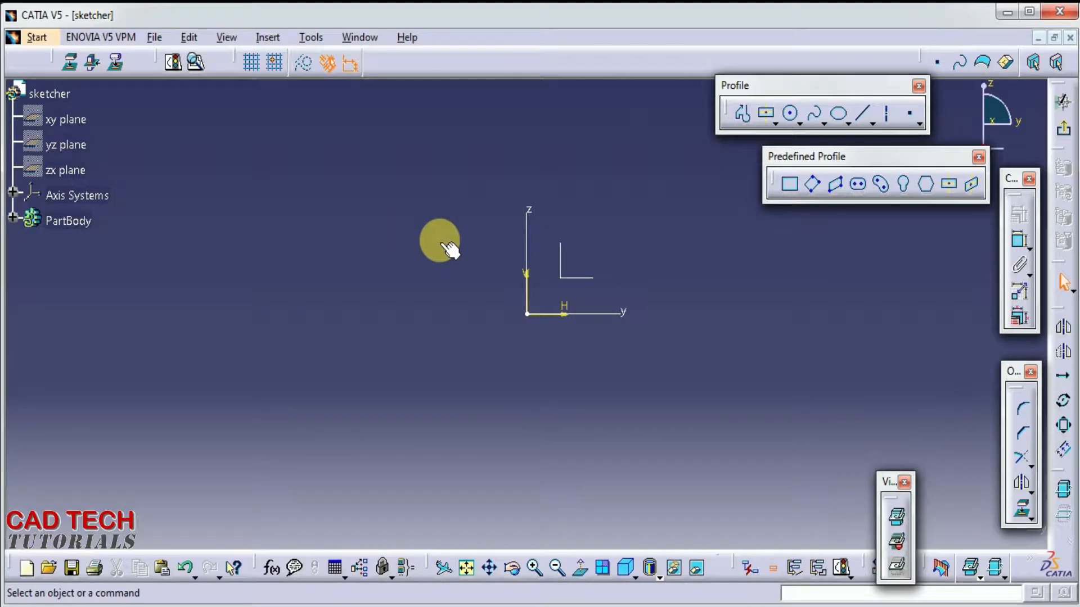
- Draw a centered parallelogram symmetric about the sketch's vertical and horizontal axes, with one corner in the upper-right quadrant
middle_click_drag(439, 242, 357, 234)
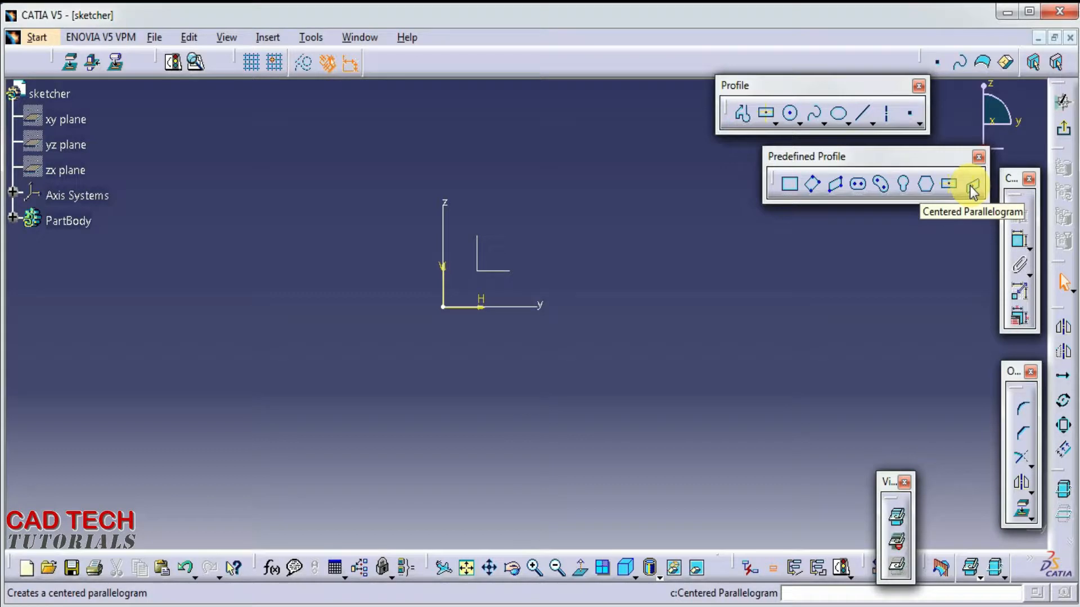
left_click(973, 188)
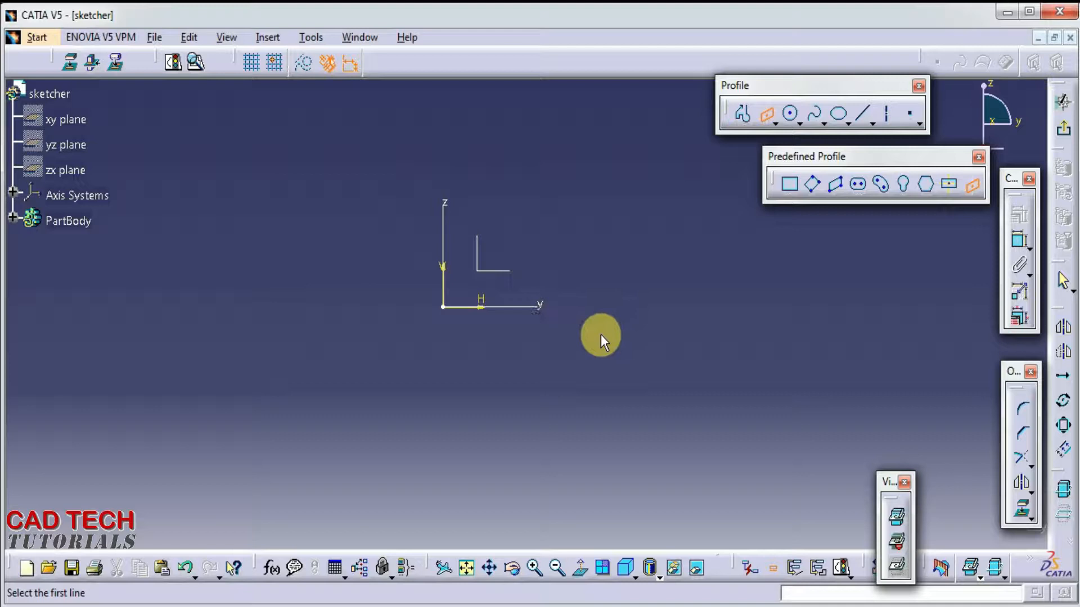
left_click_drag(617, 225, 388, 285)
left_click_drag(347, 225, 482, 294)
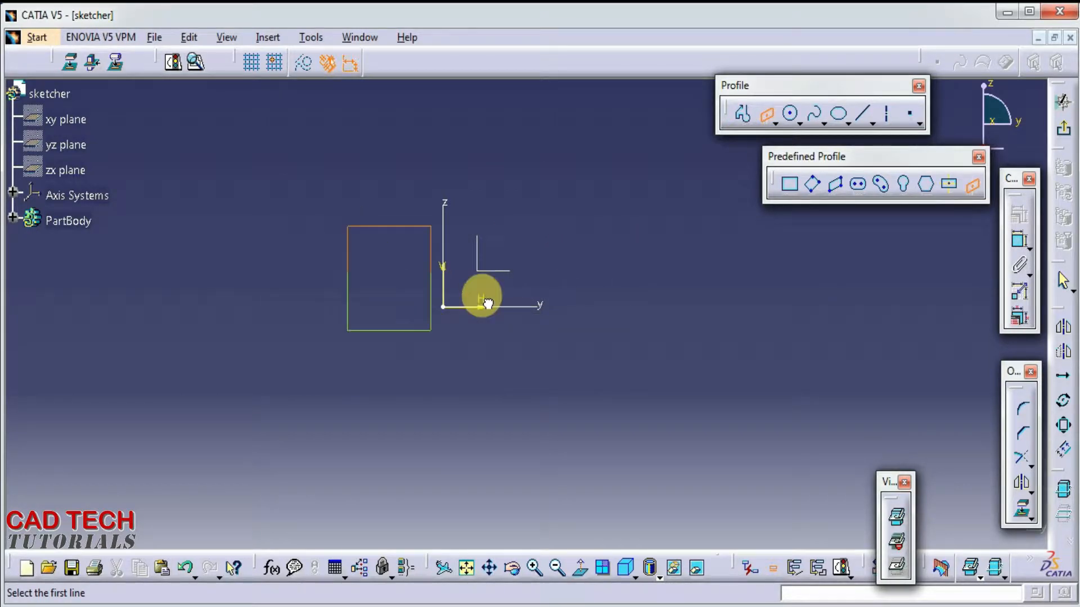
left_click_drag(560, 198, 516, 381)
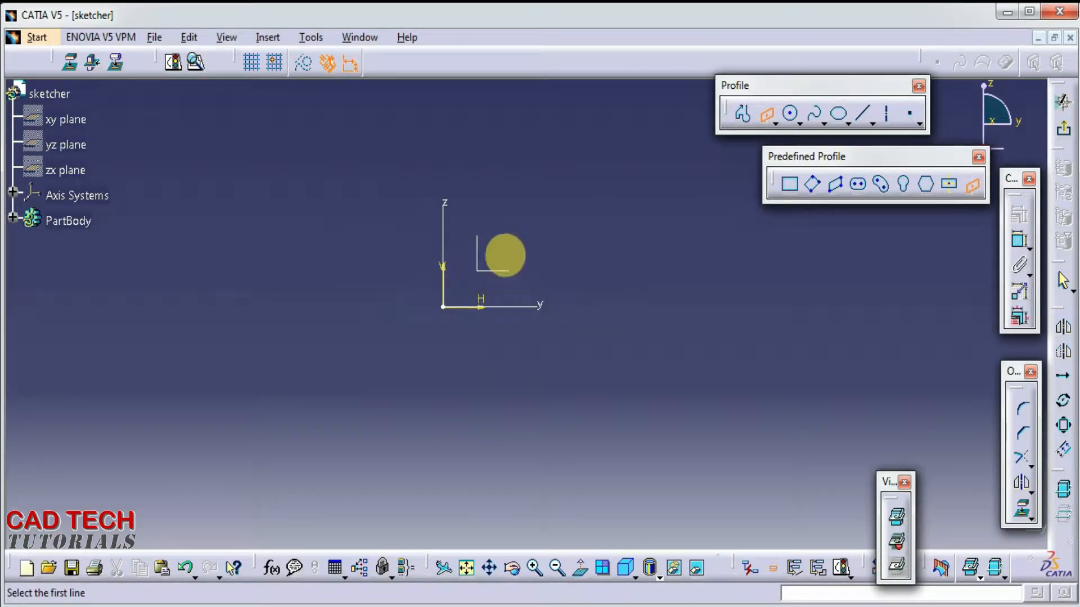
left_click(447, 269)
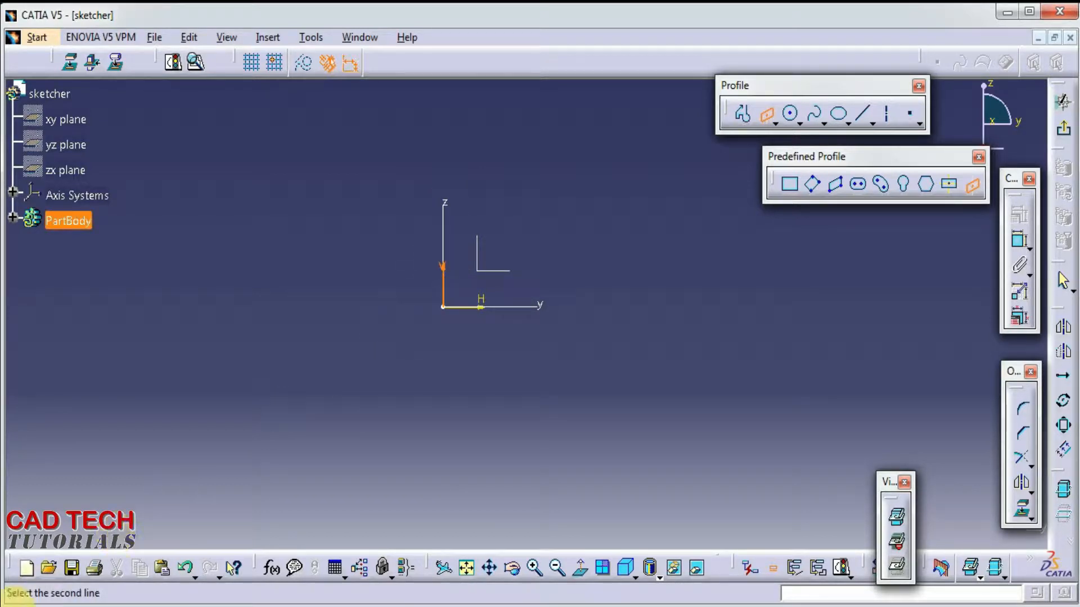
left_click(462, 307)
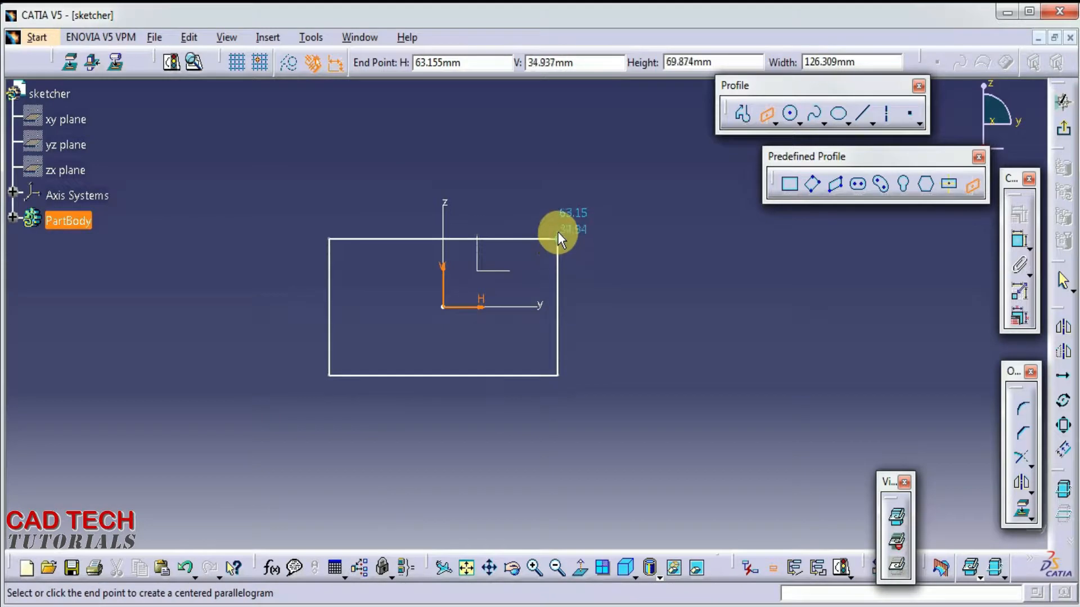
left_click(579, 222)
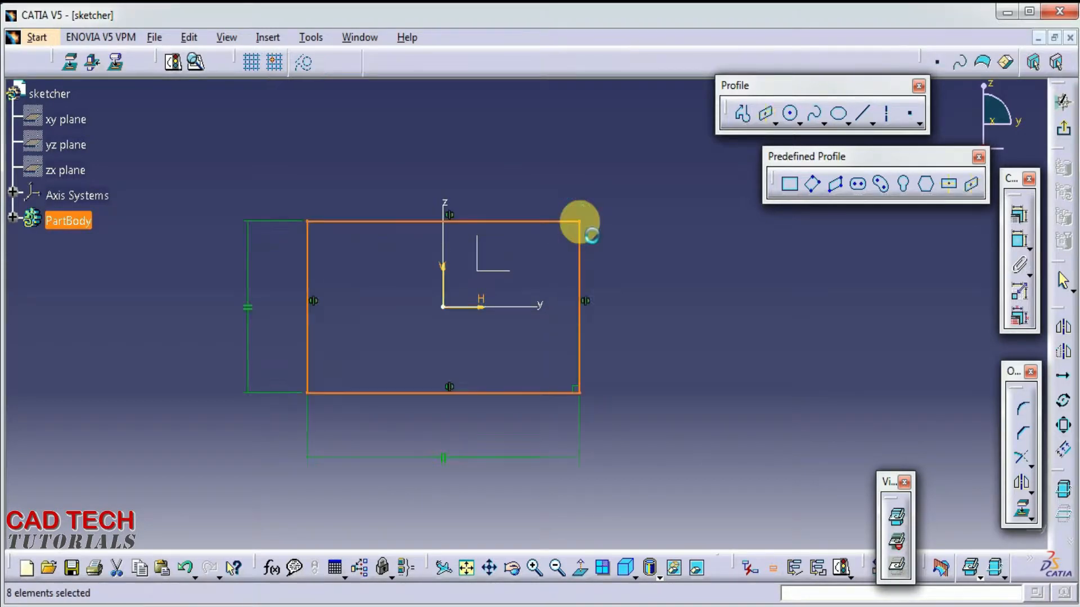
left_click(652, 274)
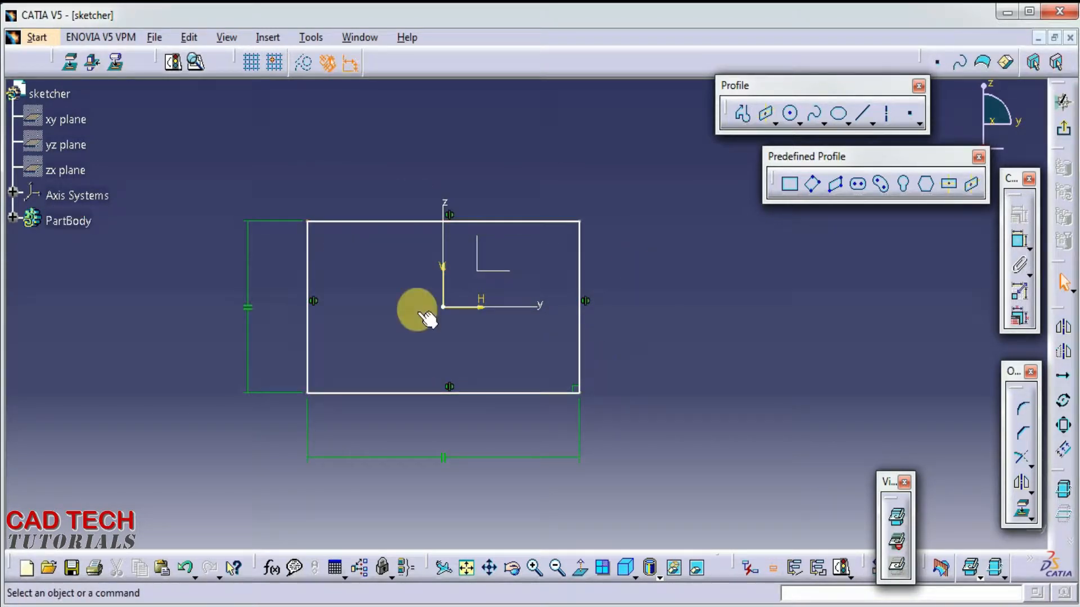
left_click(967, 191)
middle_click_drag(671, 309, 579, 317)
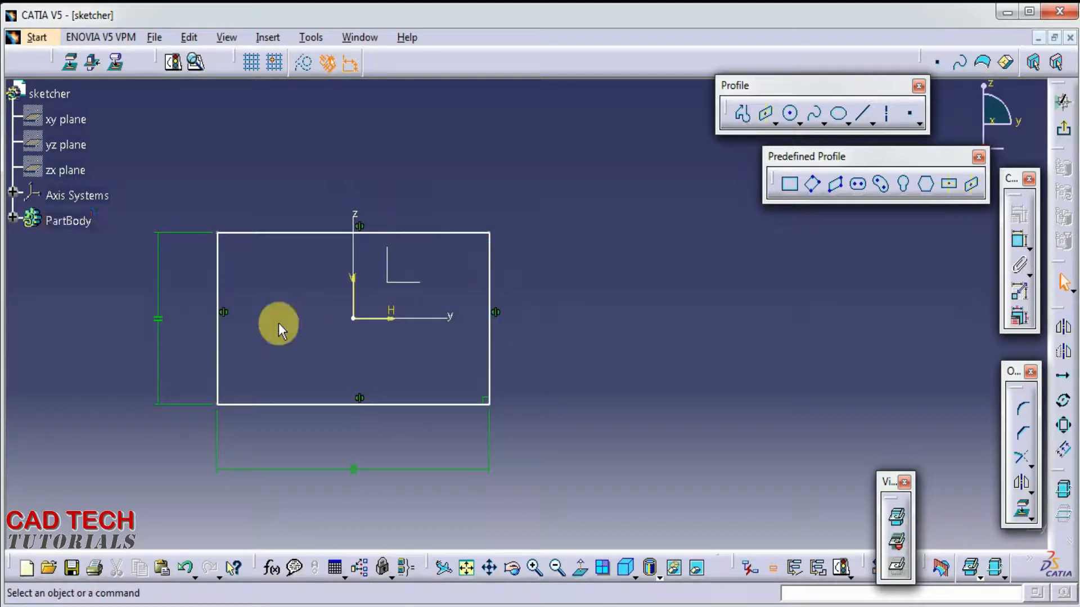
left_click(349, 307)
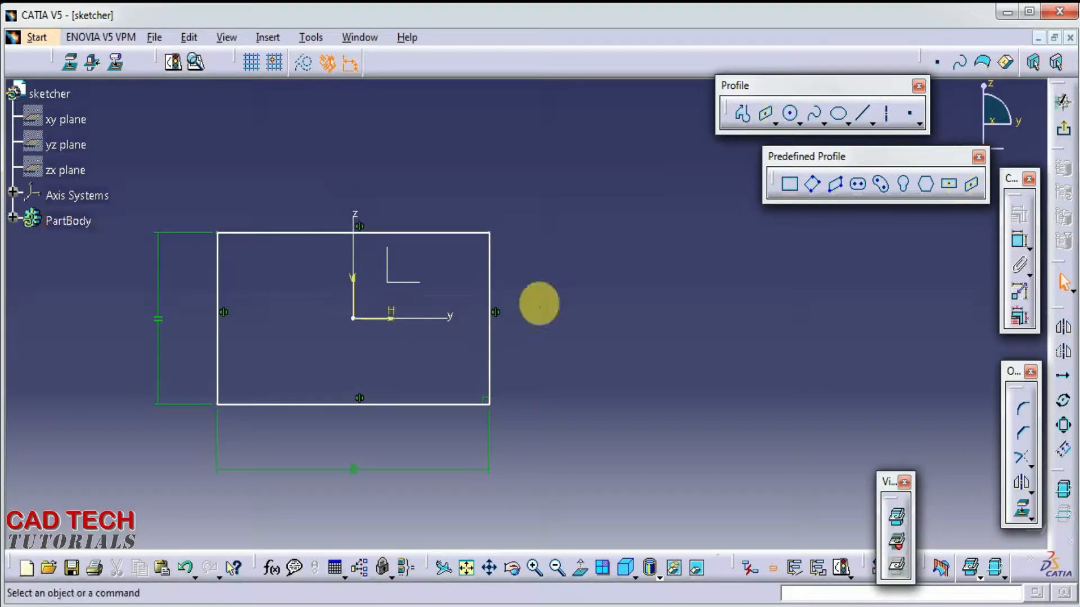
middle_click_drag(664, 318, 631, 298)
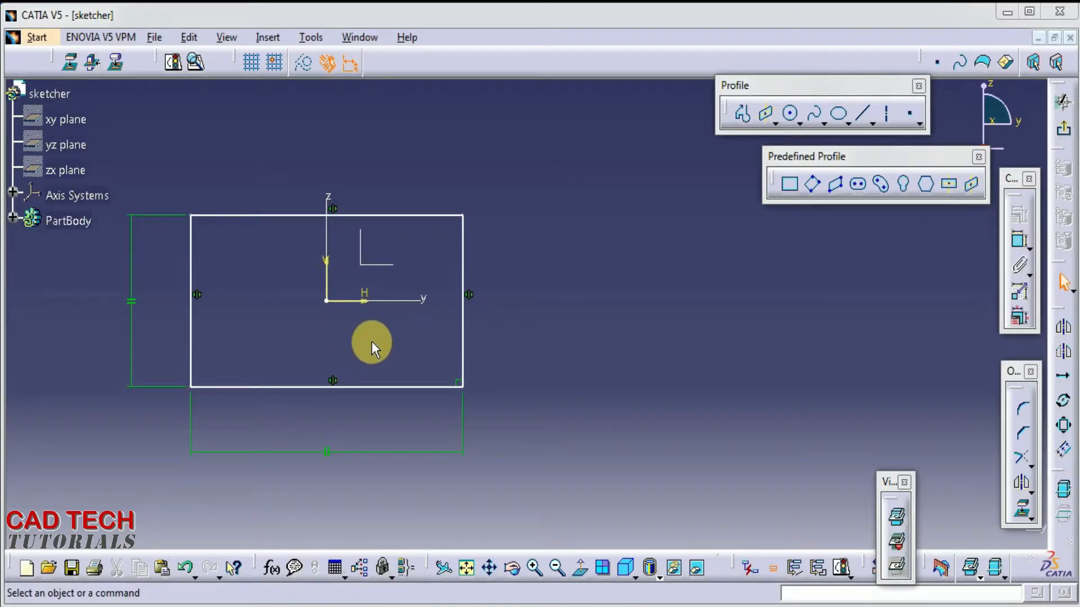
left_click(553, 314)
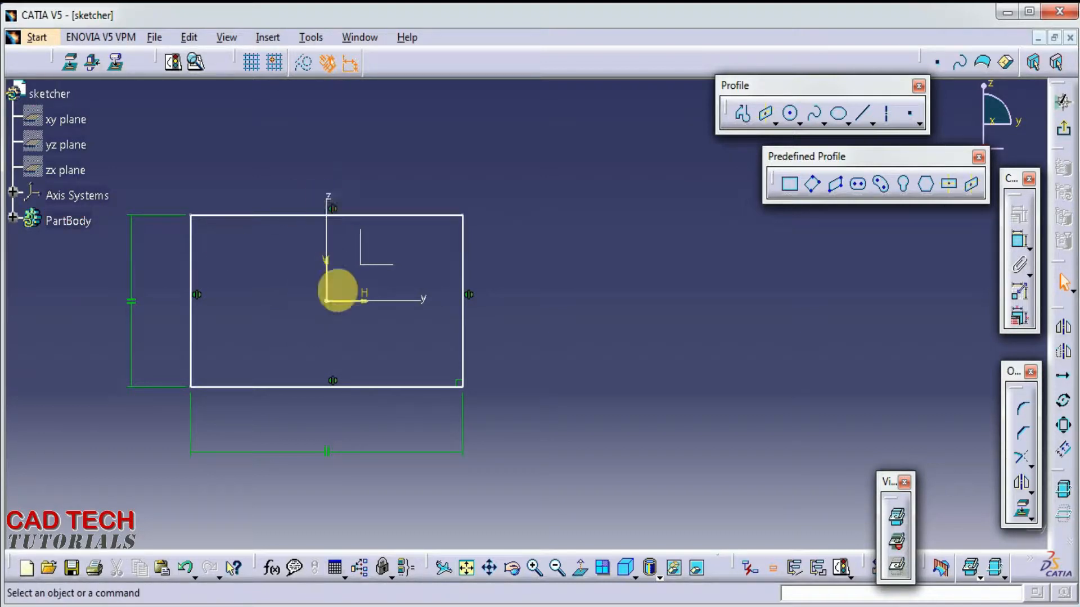
- Draw a horizontal line in the empty area on the positive H side of the rectangle
middle_click_drag(594, 326, 437, 349)
left_click(862, 113)
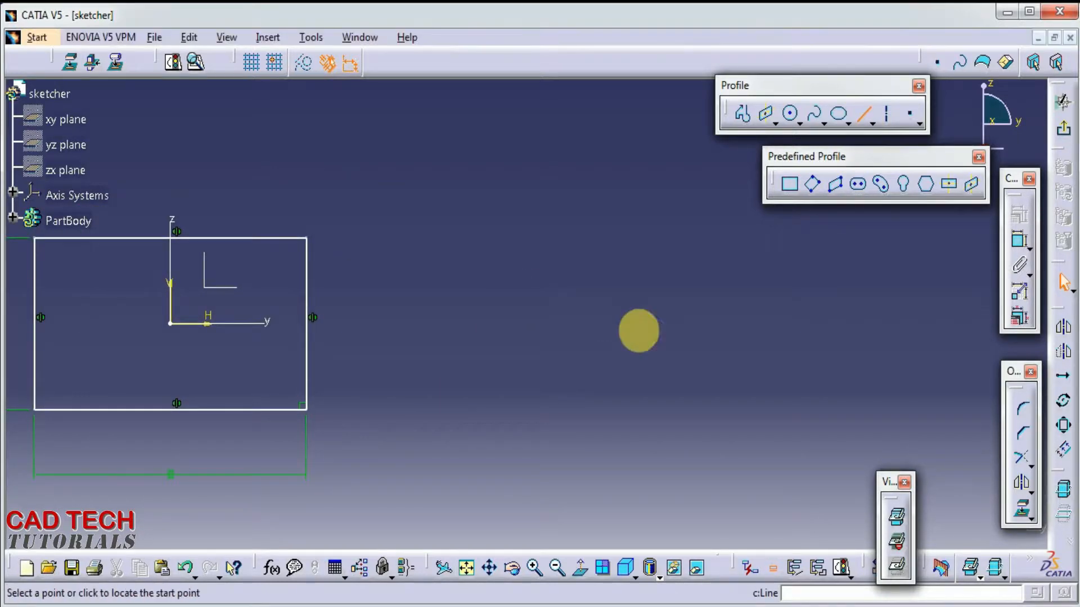
left_click(480, 331)
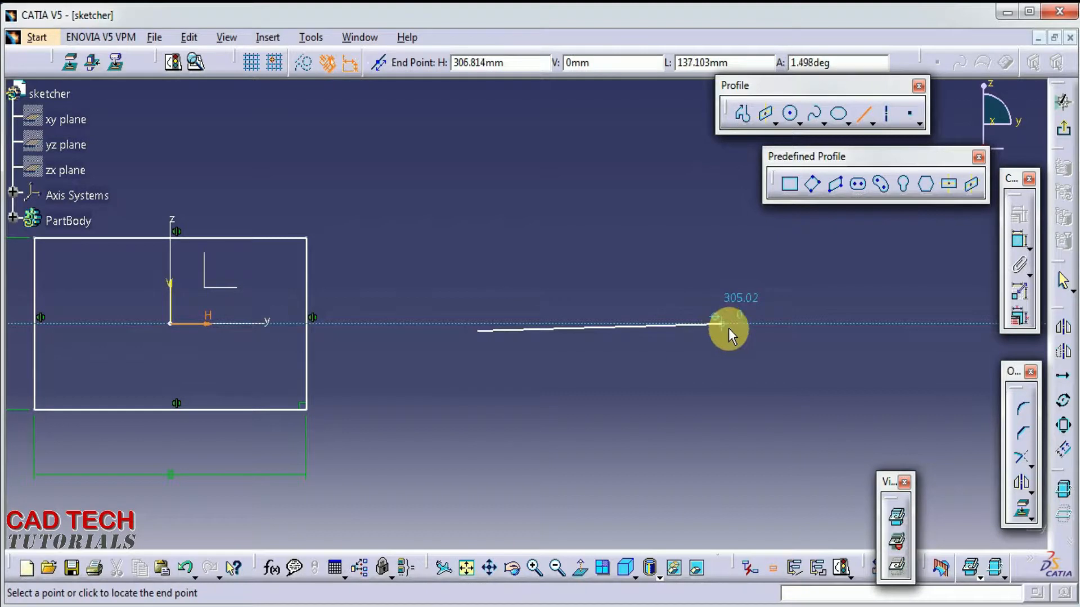
left_click(737, 332)
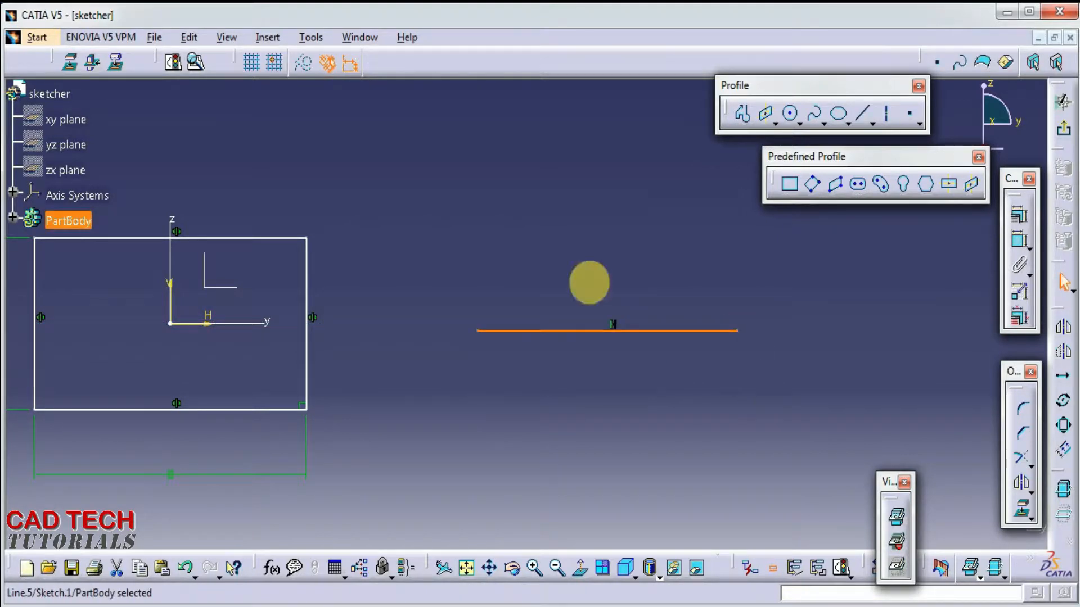
- Draw a slanted line that crosses the horizontal line, running downward from its upper-left side
left_click(862, 113)
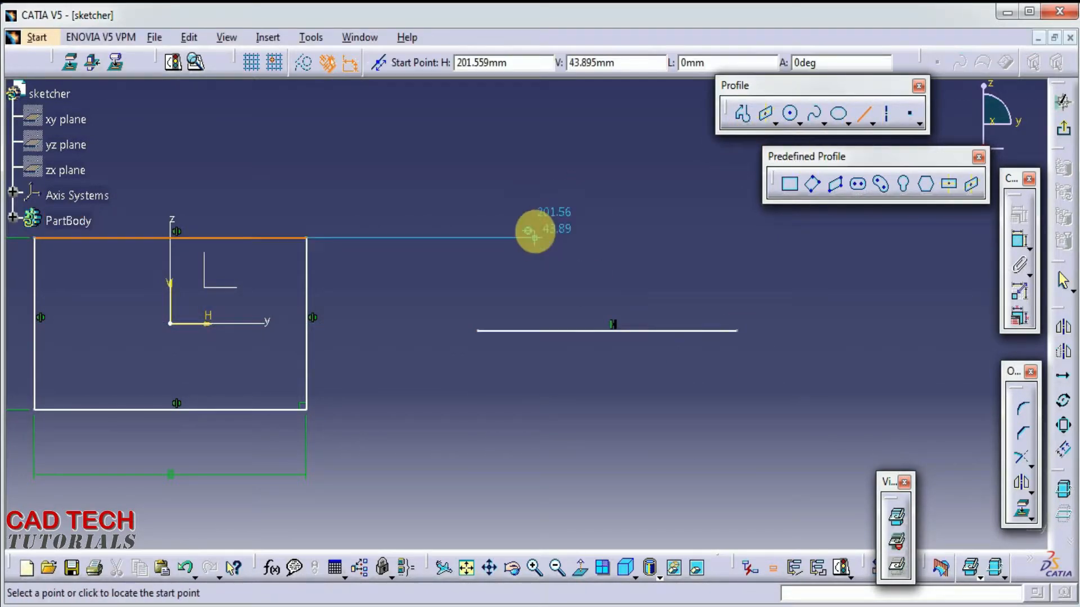
left_click(544, 220)
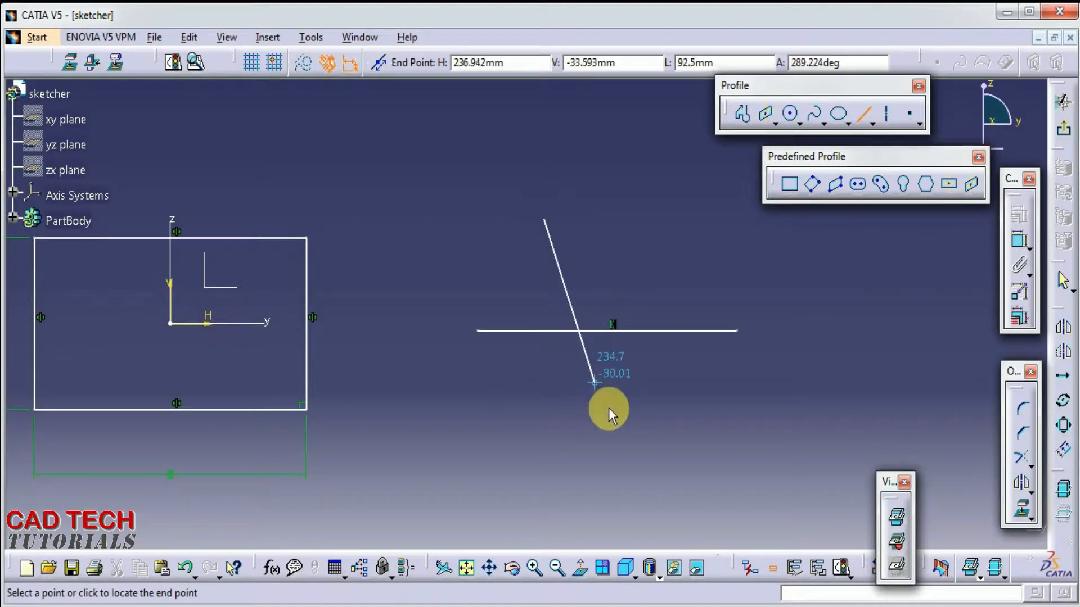
left_click(621, 443)
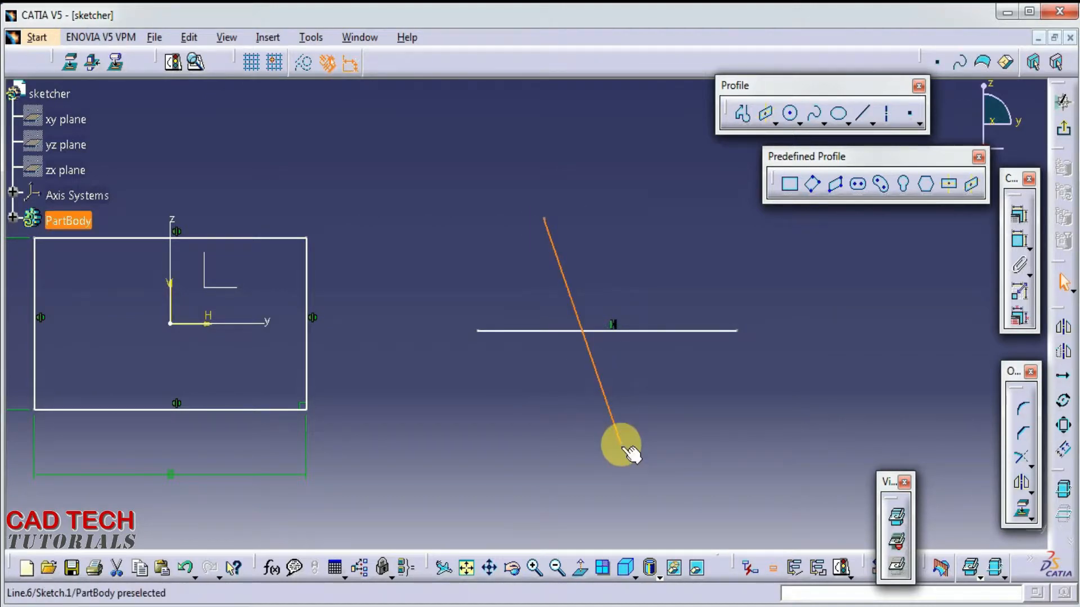
left_click(624, 447)
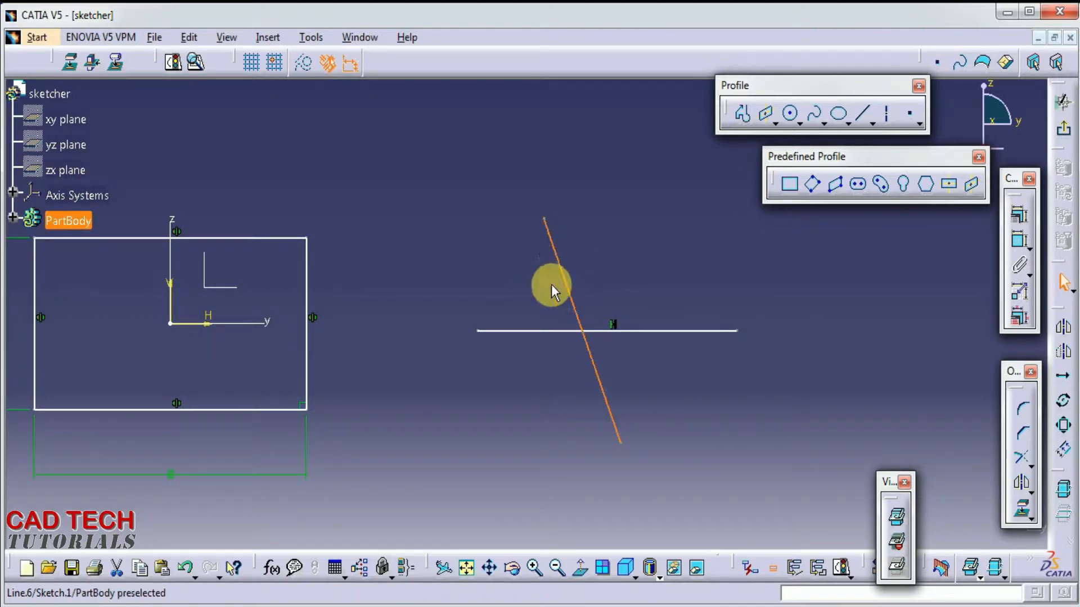
left_click(651, 241)
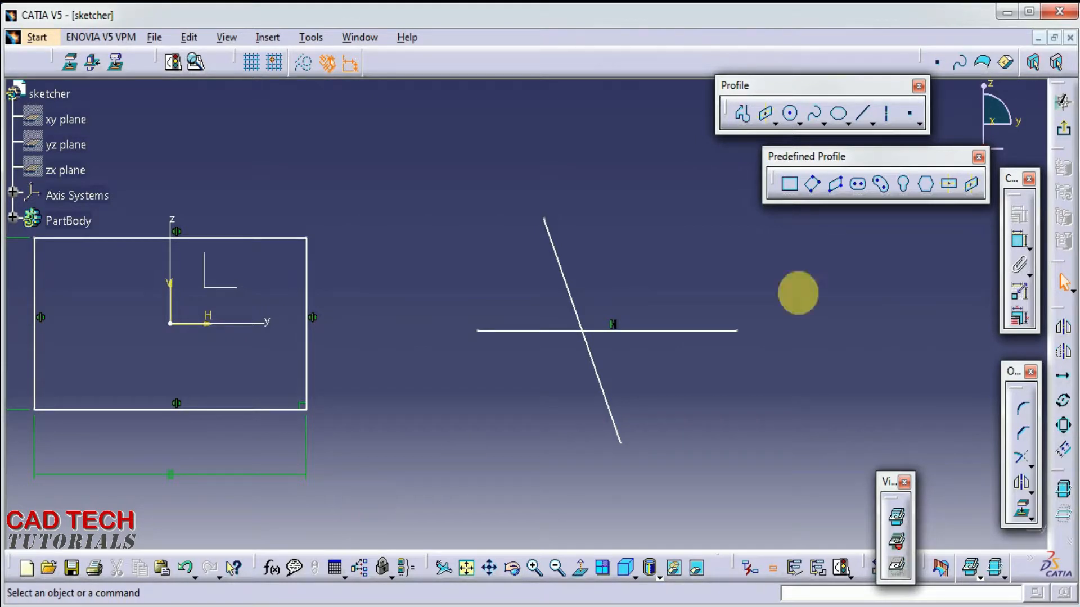
- Draw a centered parallelogram using the horizontal line and the slanted line as its centre lines
left_click(972, 185)
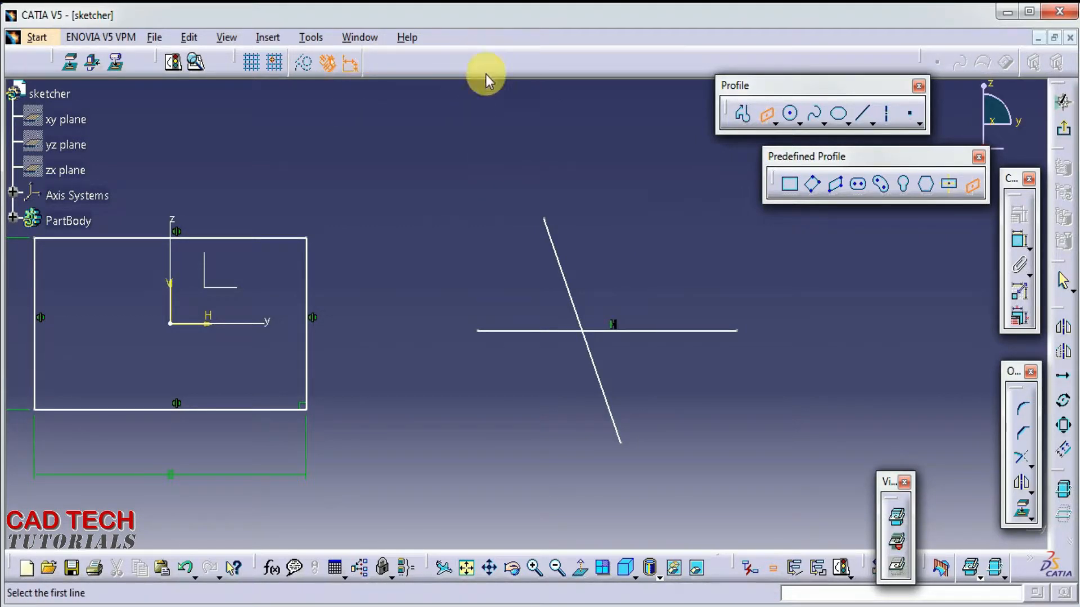
left_click(529, 332)
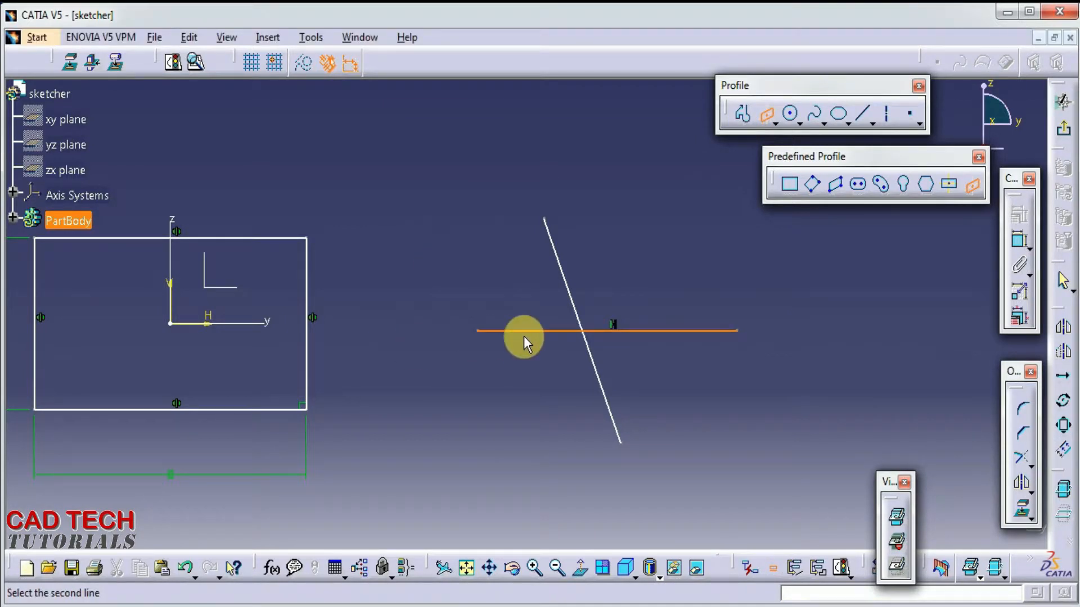
left_click(569, 278)
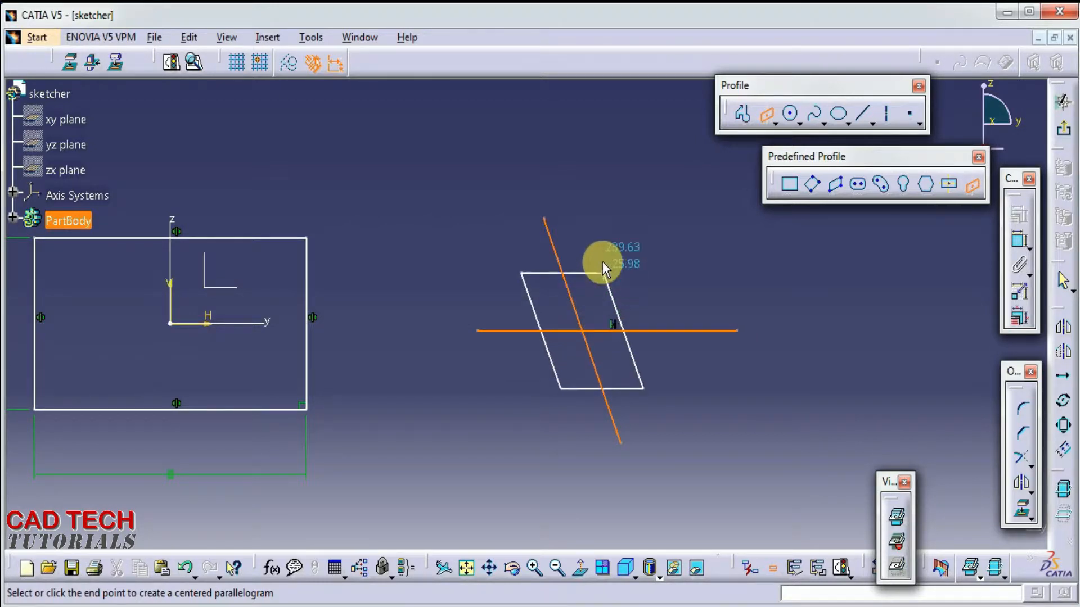
left_click(685, 259)
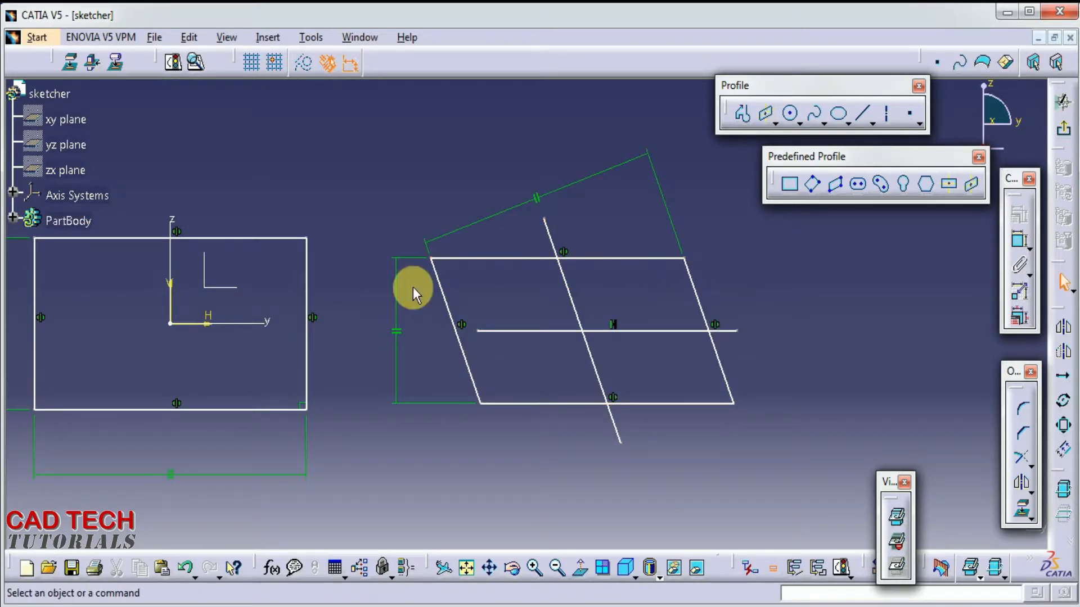
- Add an angle constraint between the horizontal line and the slanted line, placed in their upper-left sector
left_click(1019, 240)
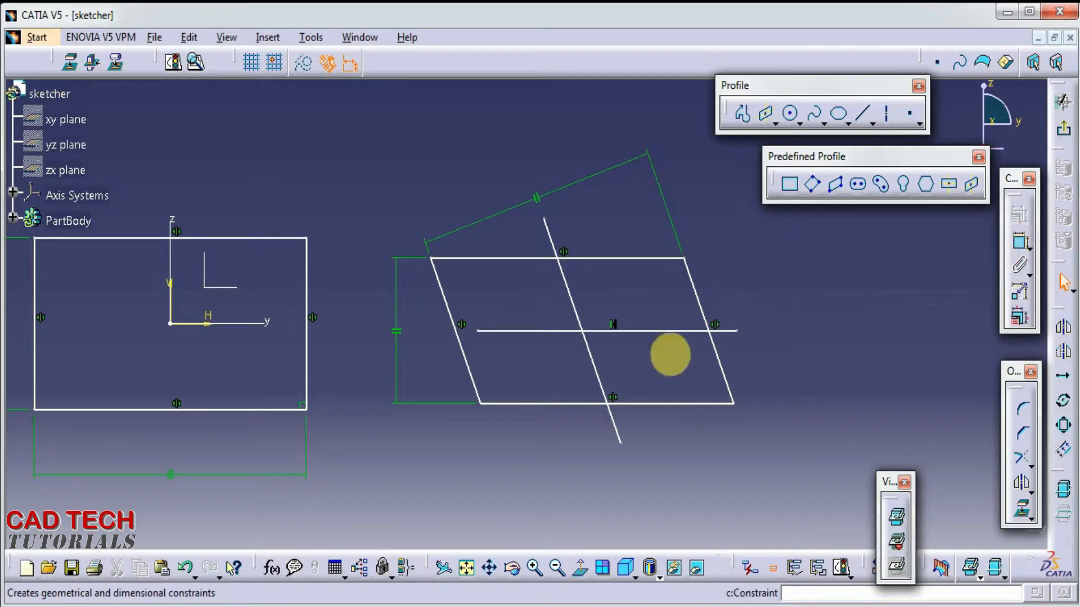
left_click(557, 331)
left_click(574, 304)
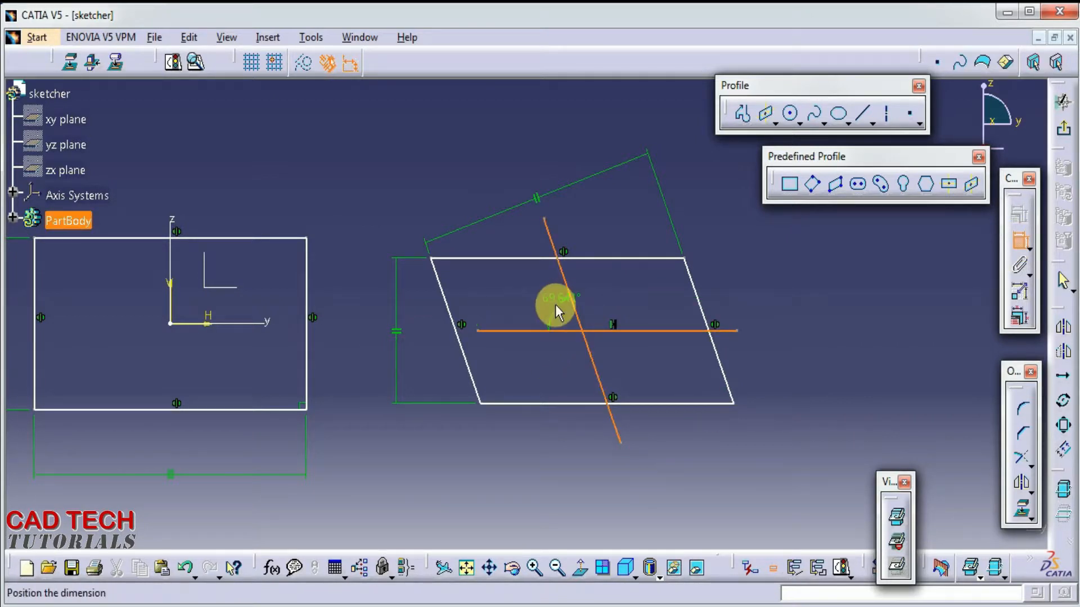
left_click(537, 298)
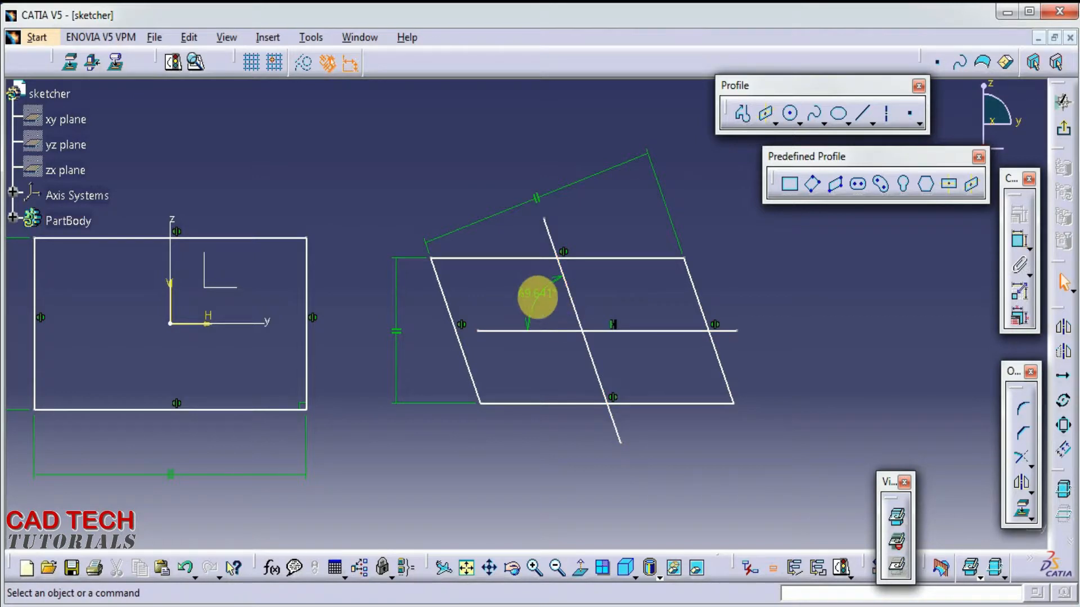
- Try the angle between the two centre lines at 30 degrees and at 50 degrees
double_click(549, 309)
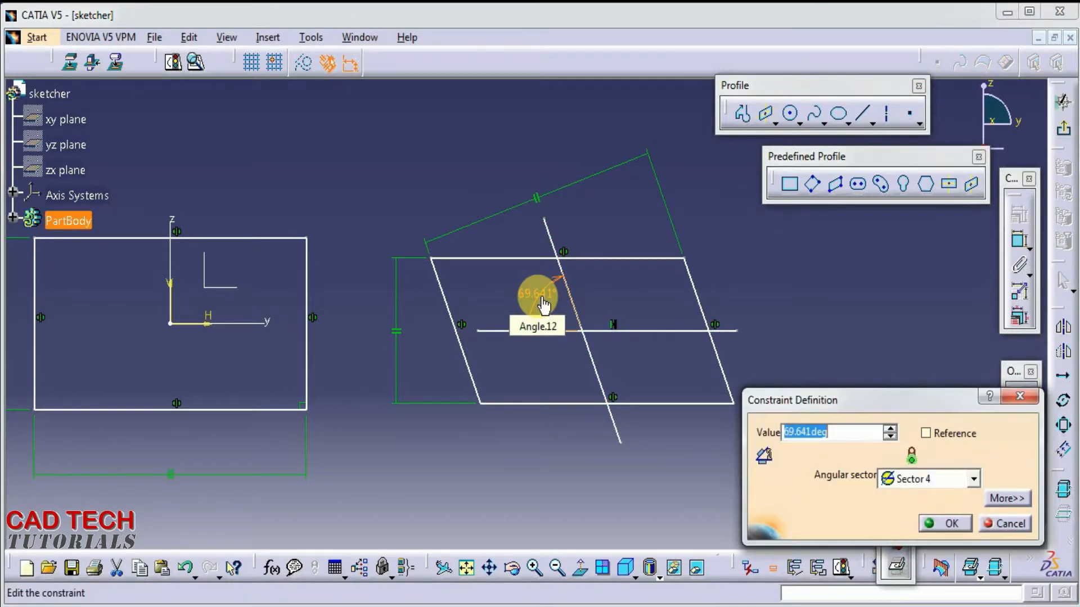
type("30")
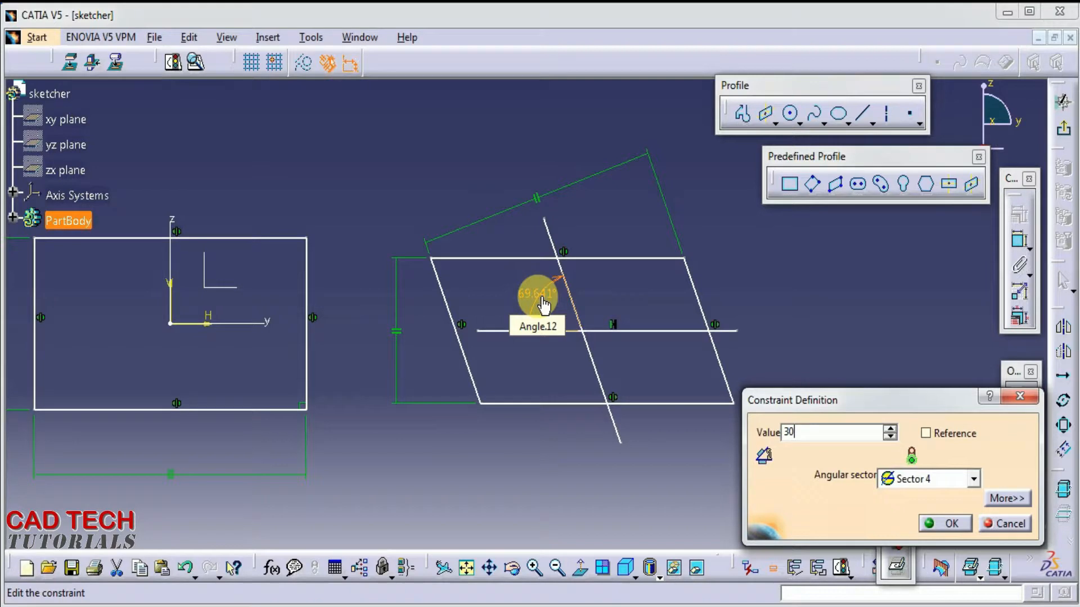
key("Return")
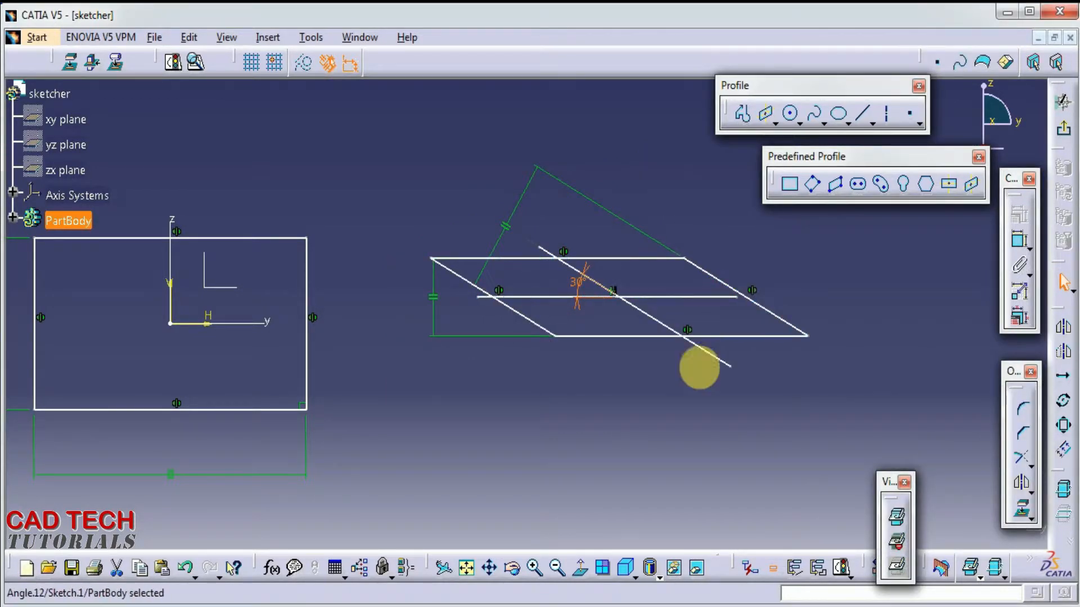
double_click(577, 308)
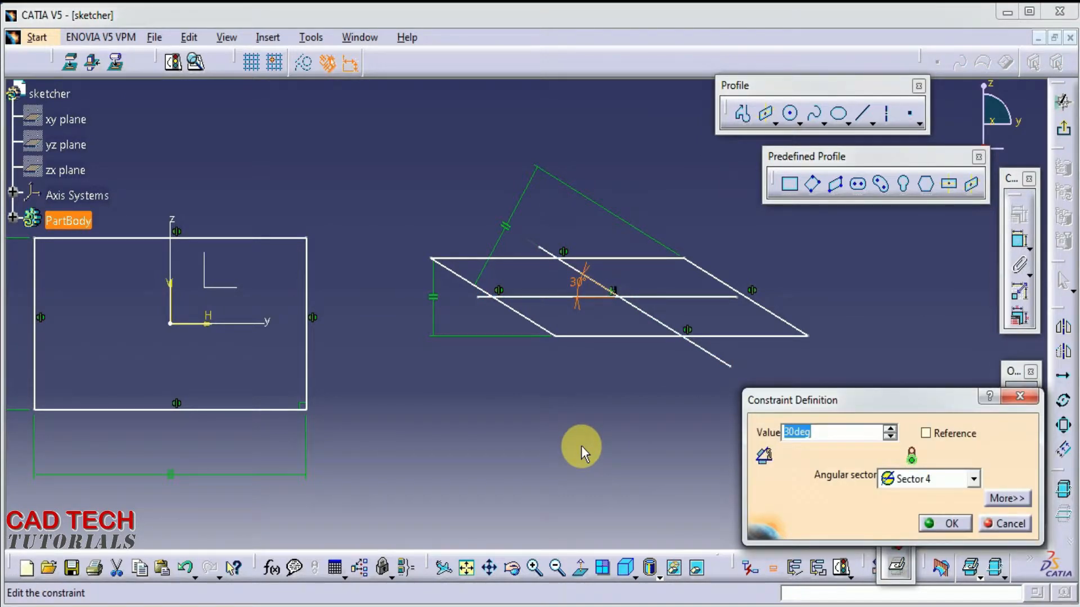
key("Return")
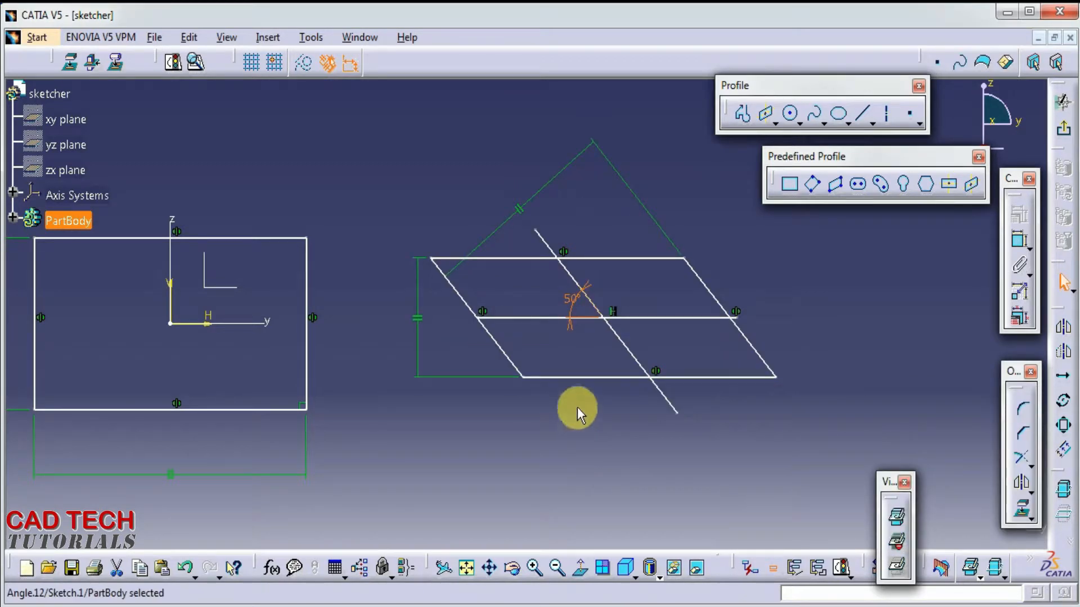
- Set the angle between the parallelogram's two centre lines to 60 degrees
double_click(574, 301)
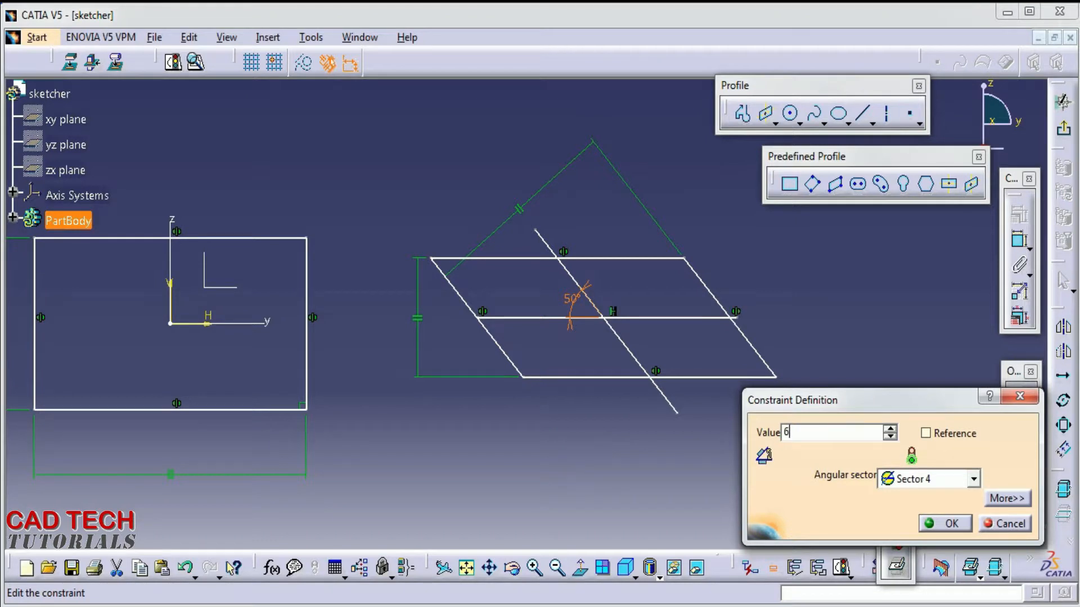
type("60")
key("Return")
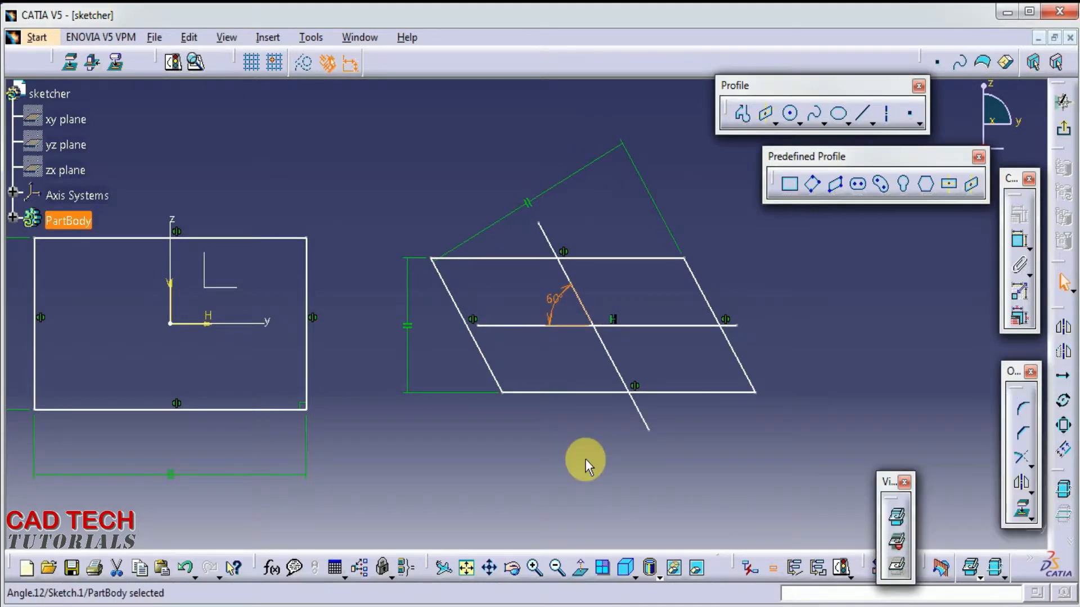
mouse_move(517, 433)
left_mouse_down()
mouse_move(444, 265)
mouse_move(622, 236)
mouse_move(716, 356)
mouse_move(535, 383)
left_mouse_up()
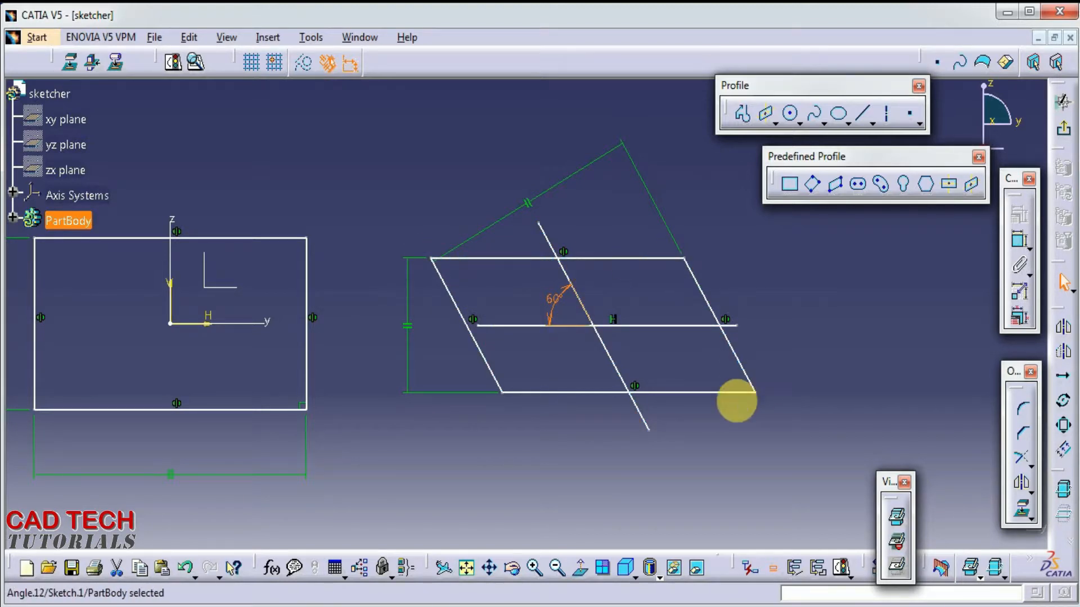
- Add a coincidence constraint between the parallelogram's horizontal centre line and the sketch's H axis
left_click(530, 423)
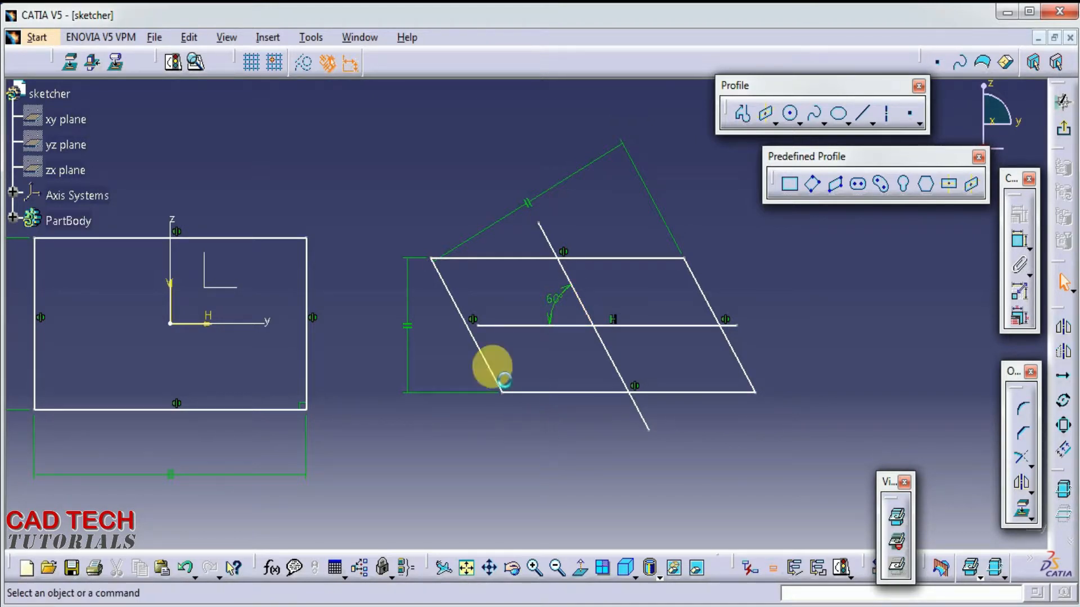
middle_click_drag(458, 458, 578, 465)
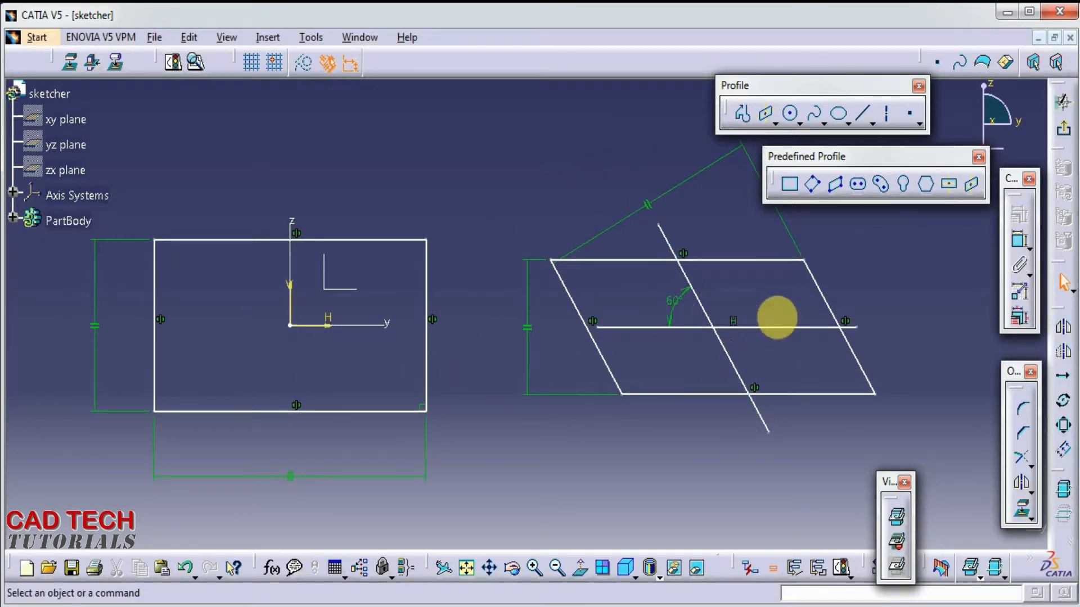
left_click(1019, 240)
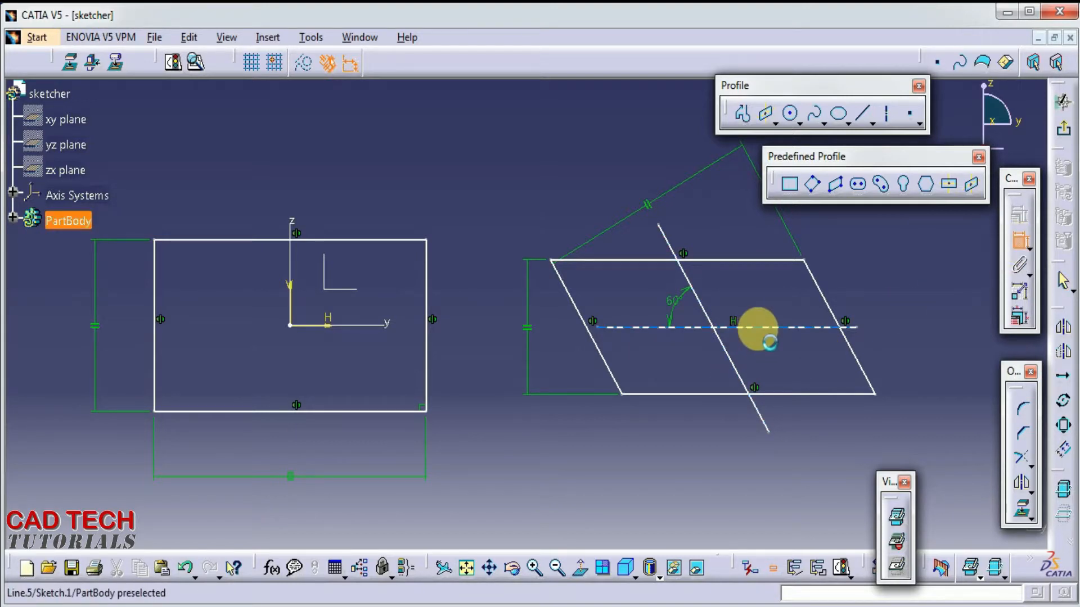
left_click(758, 329)
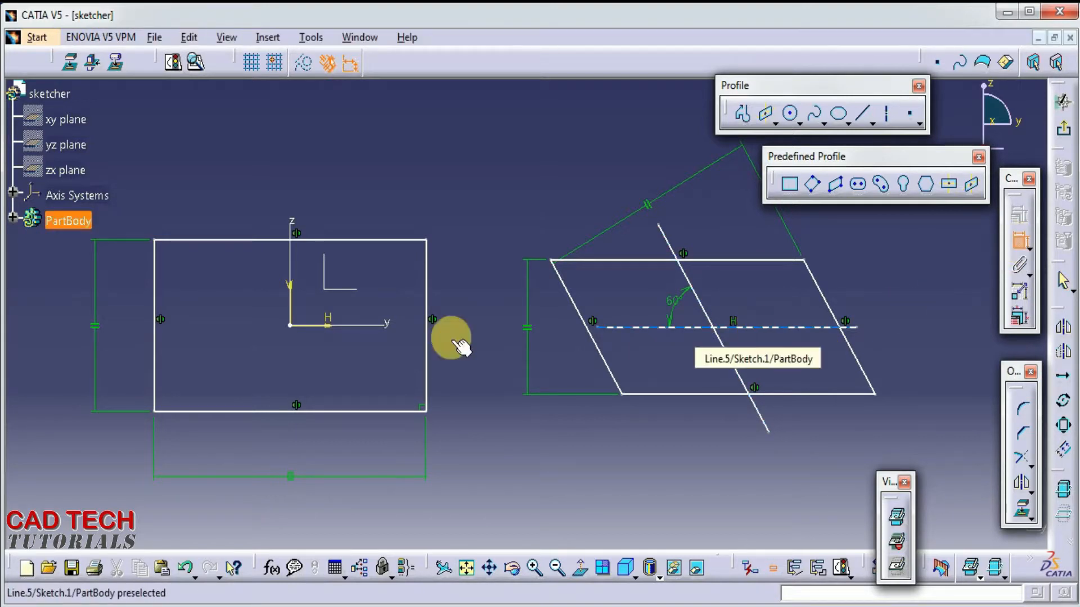
left_click(325, 326)
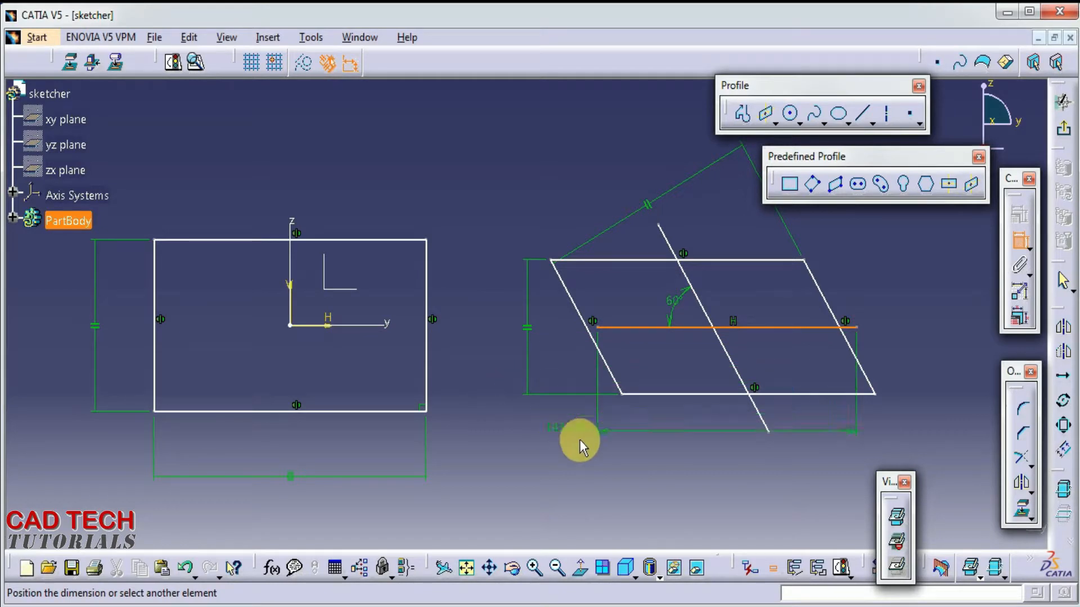
left_click(339, 329)
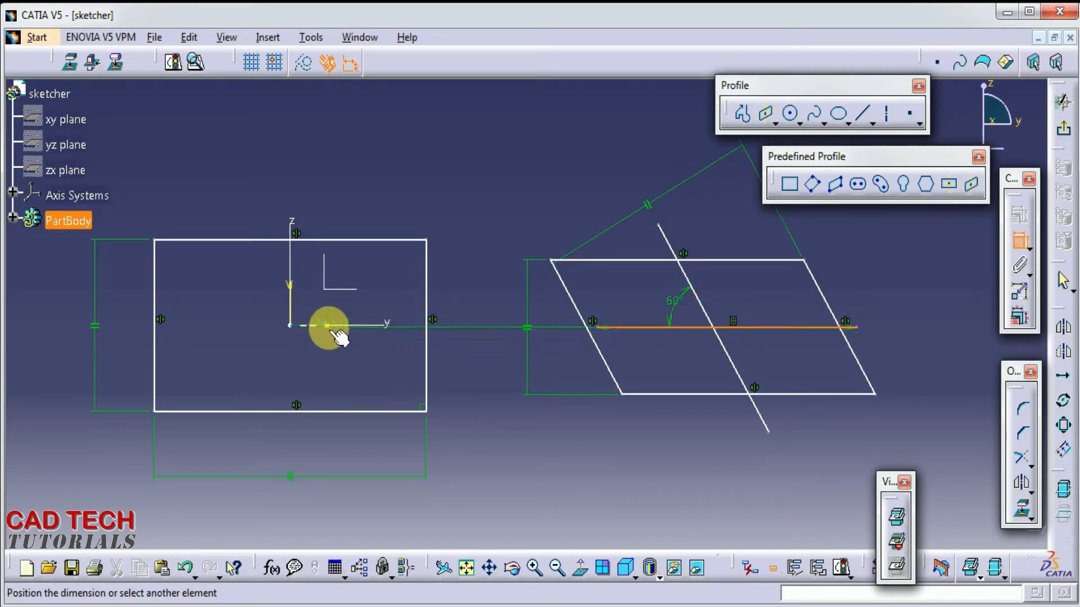
right_click(548, 425)
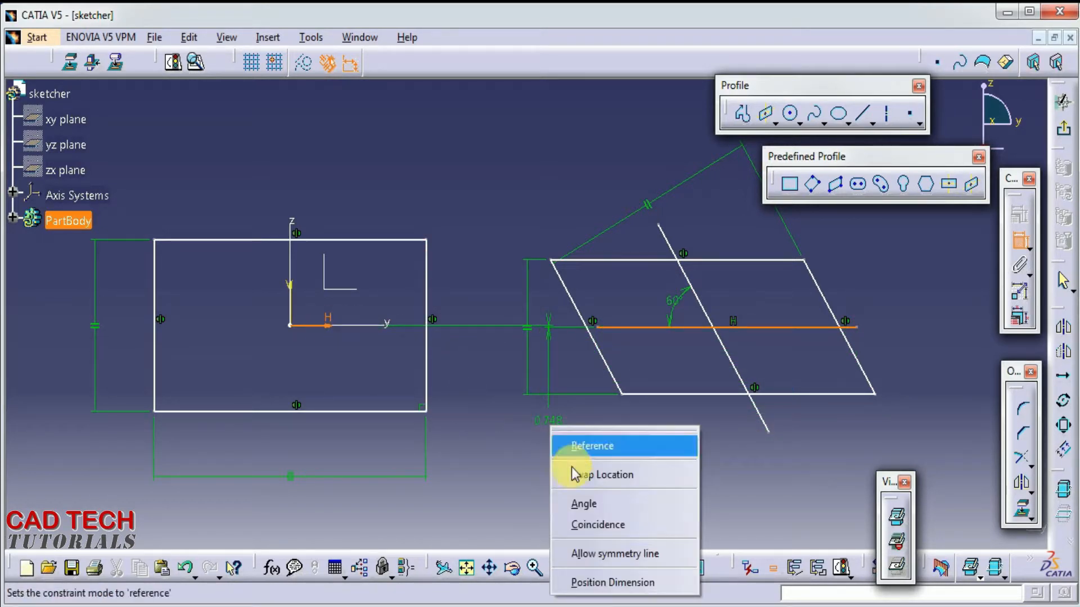
left_click(591, 525)
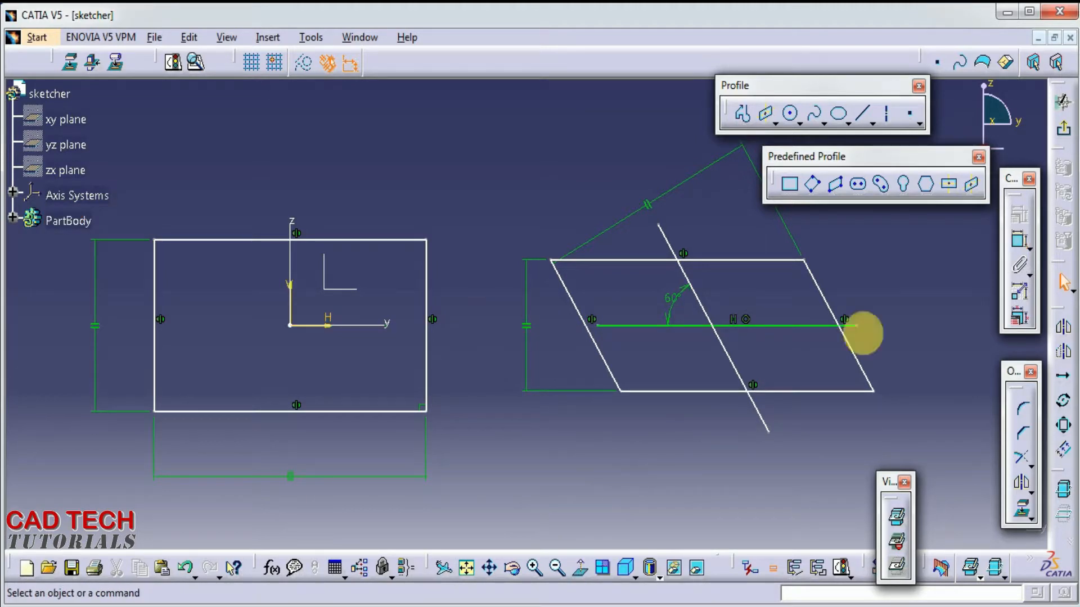
left_click(1019, 240)
left_click(698, 311)
left_click(288, 295)
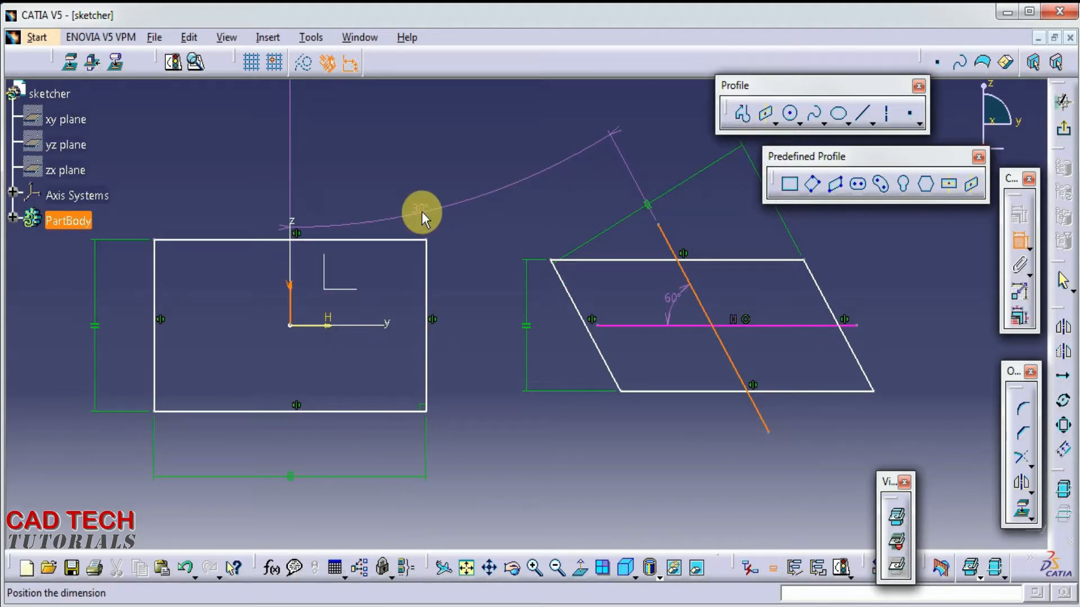
right_click(422, 211)
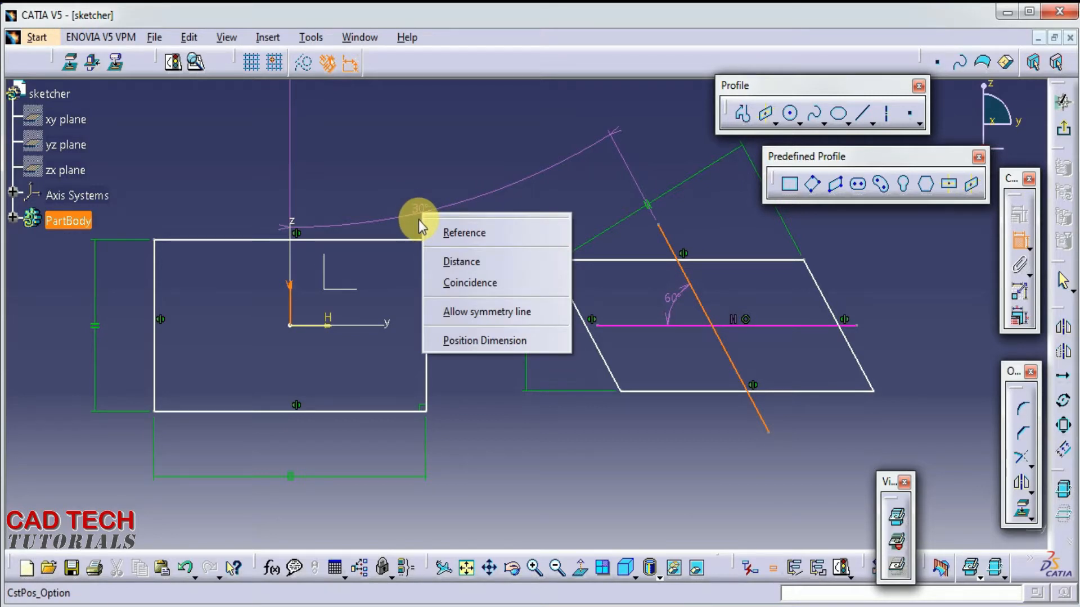
left_click(419, 220)
key("Escape")
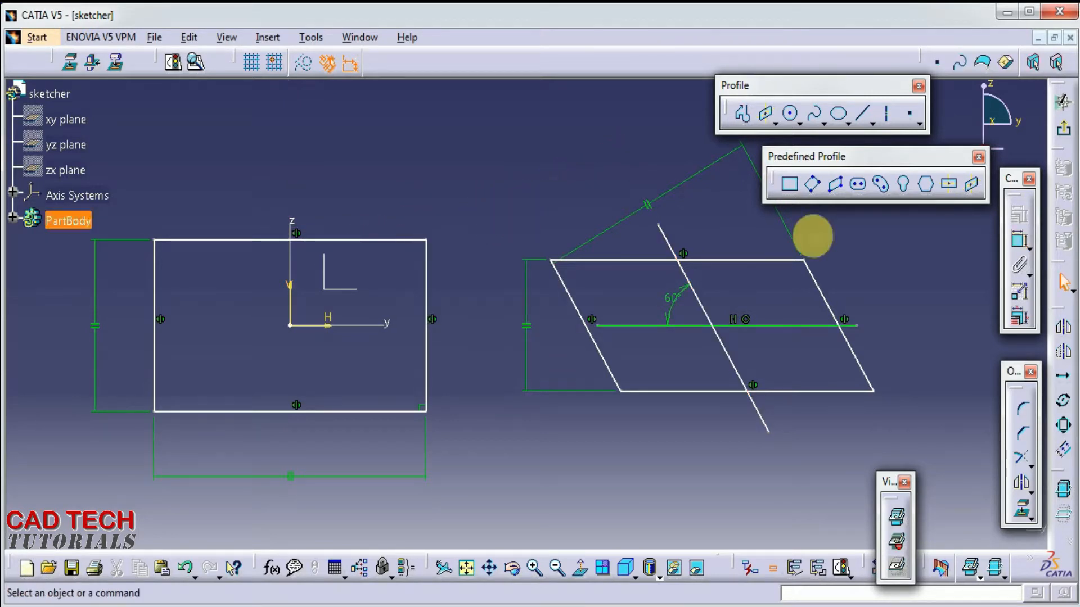
- Dimension the distance from the sketch origin to the slanted centre line and set it to 200 mm
left_click(1020, 240)
left_click(729, 339)
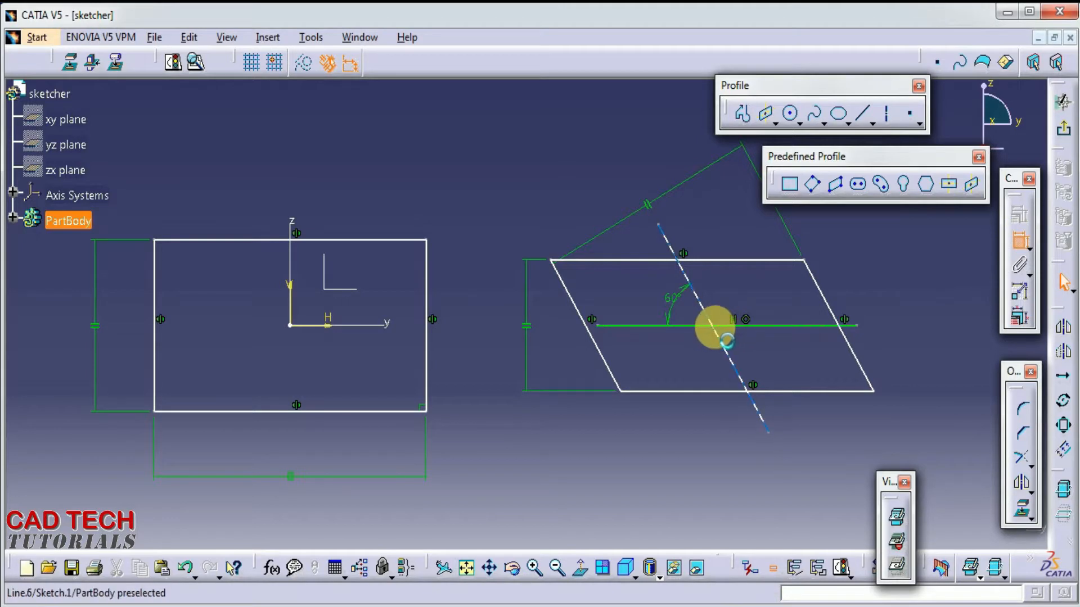
left_click(721, 334)
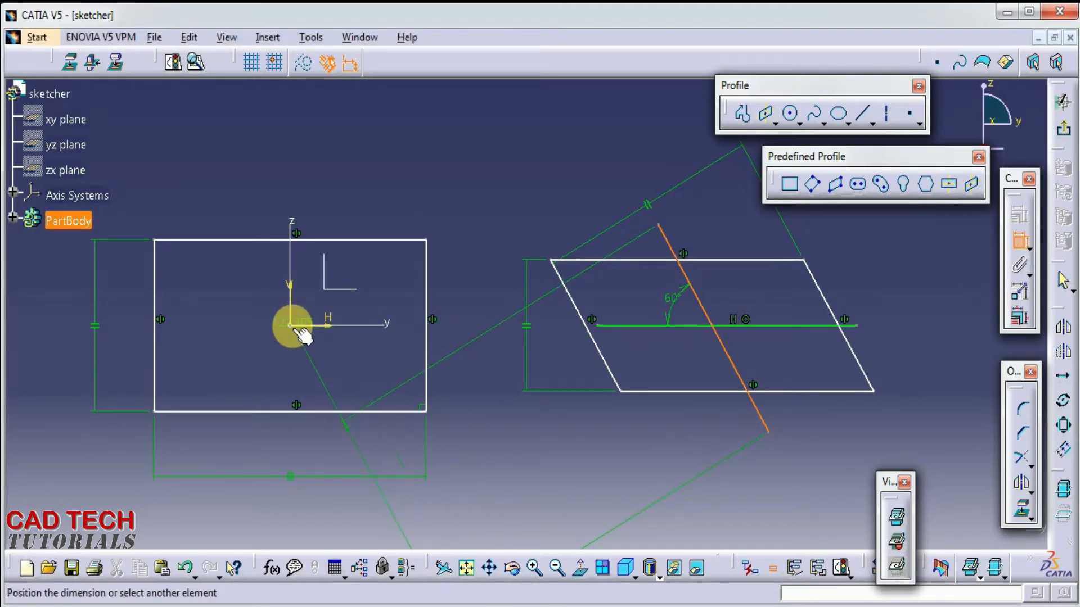
left_click(292, 327)
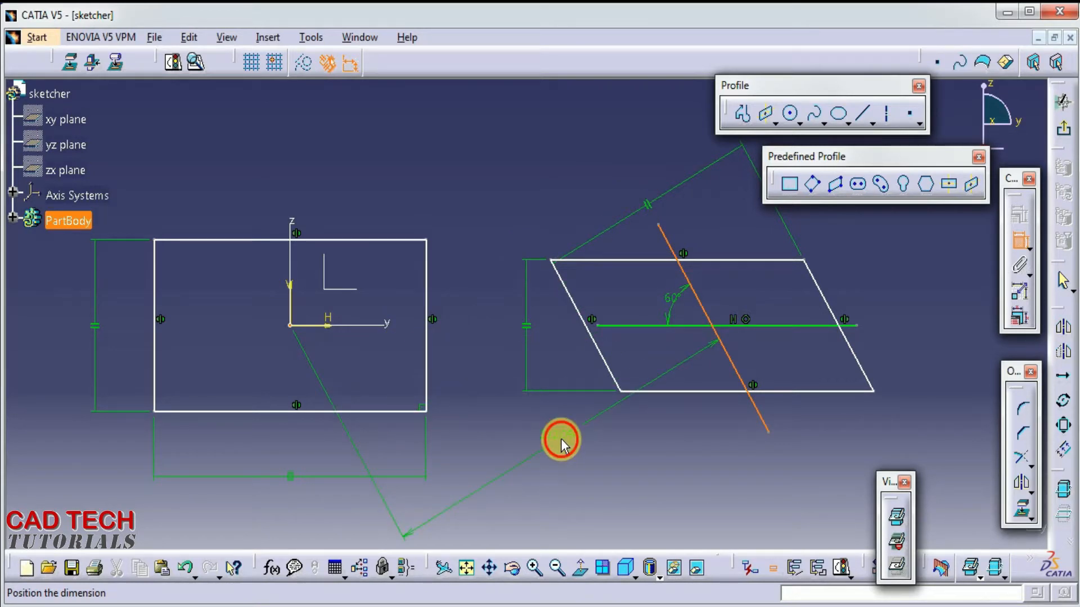
left_click(562, 439)
double_click(562, 441)
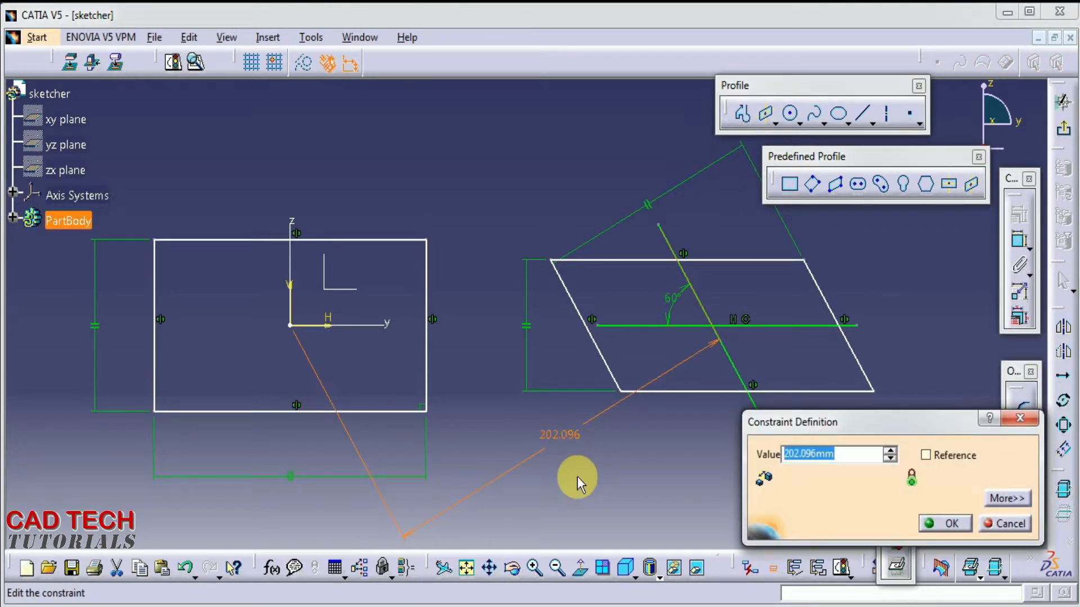
key("Return")
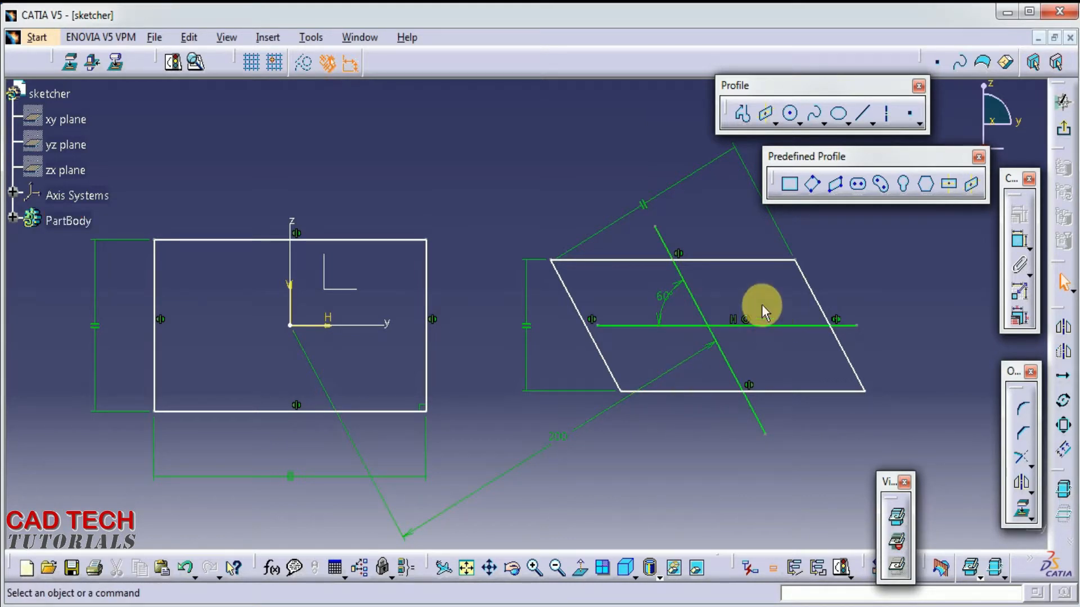
- Dimension the distance between the slanted centre line and the parallelogram's right-hand slanted side and set it to 80 mm
middle_click_drag(873, 294, 625, 268)
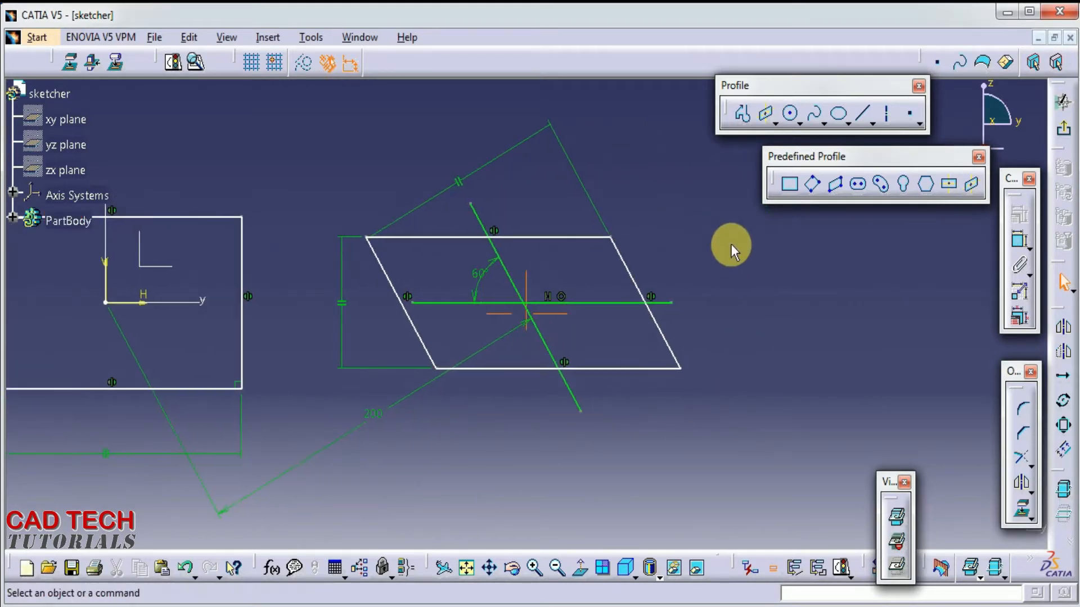
mouse_move(636, 282)
left_mouse_down()
mouse_move(722, 280)
mouse_move(646, 273)
left_mouse_up()
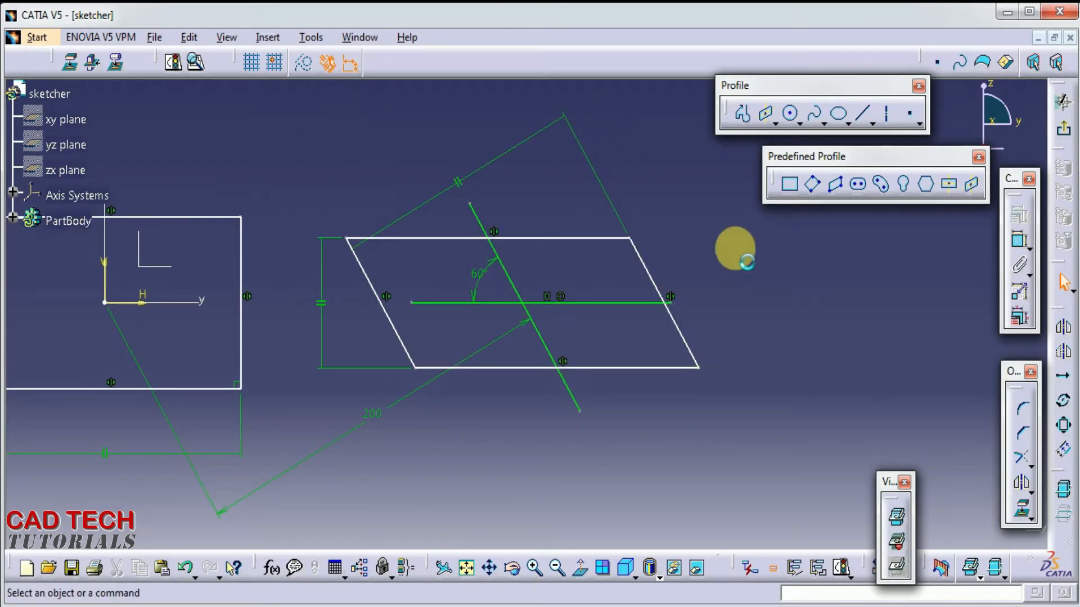
left_click(1016, 240)
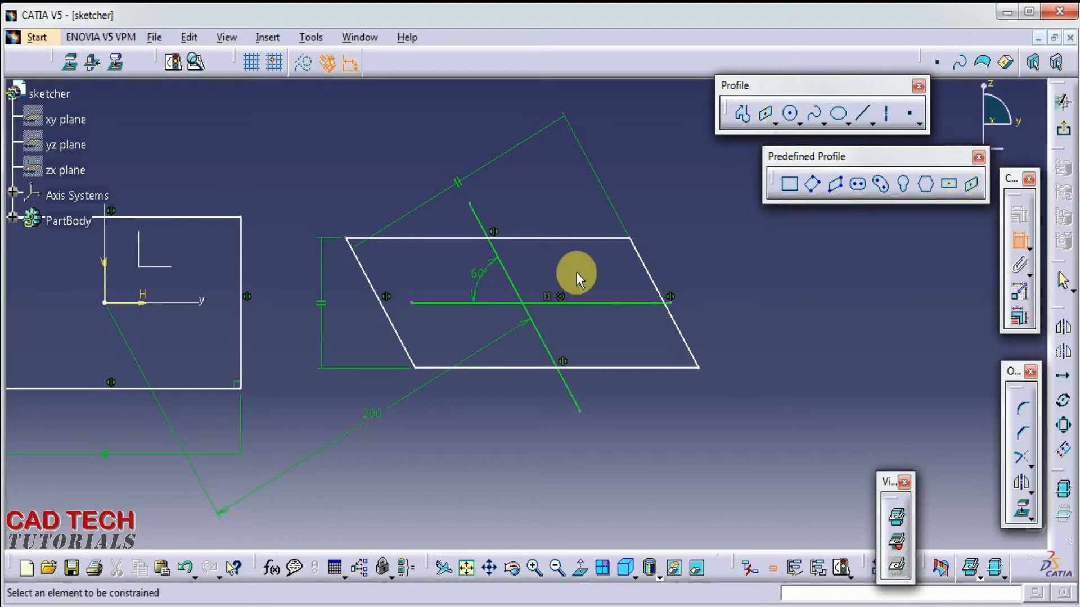
left_click(518, 286)
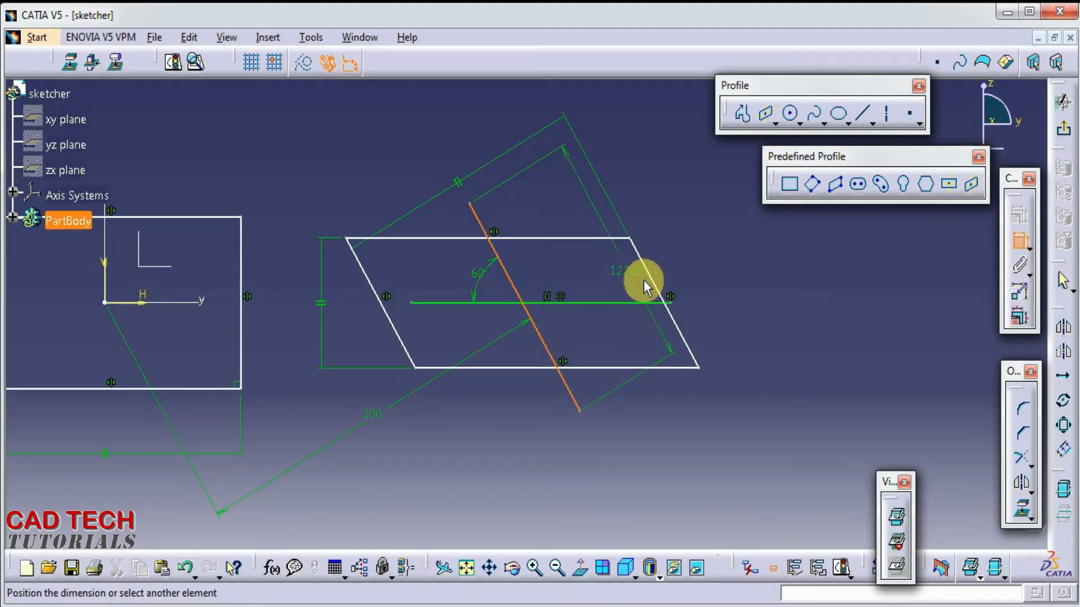
left_click(665, 291)
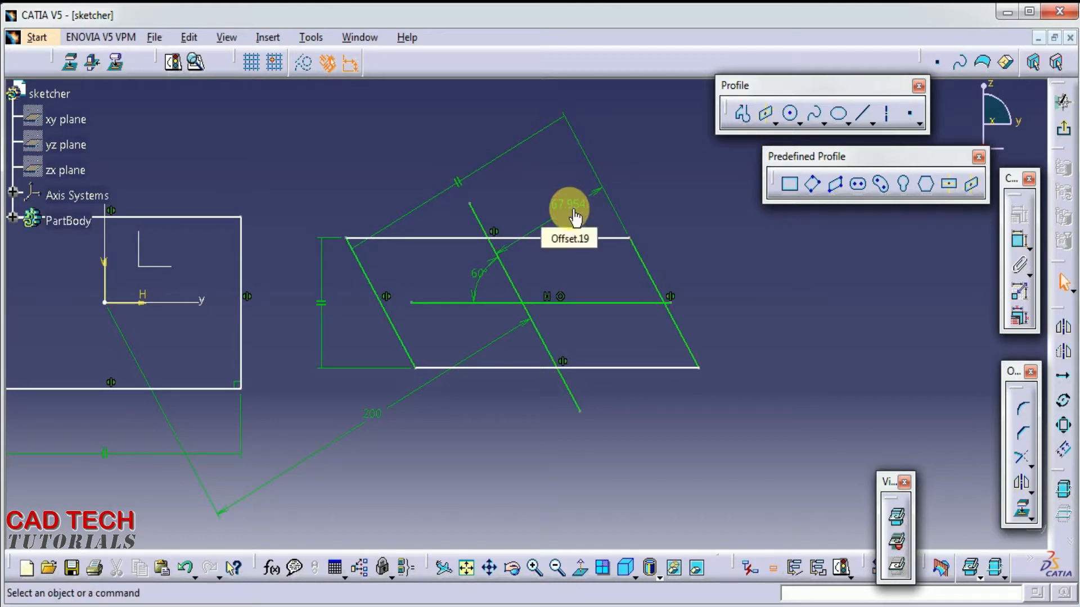
double_click(571, 209)
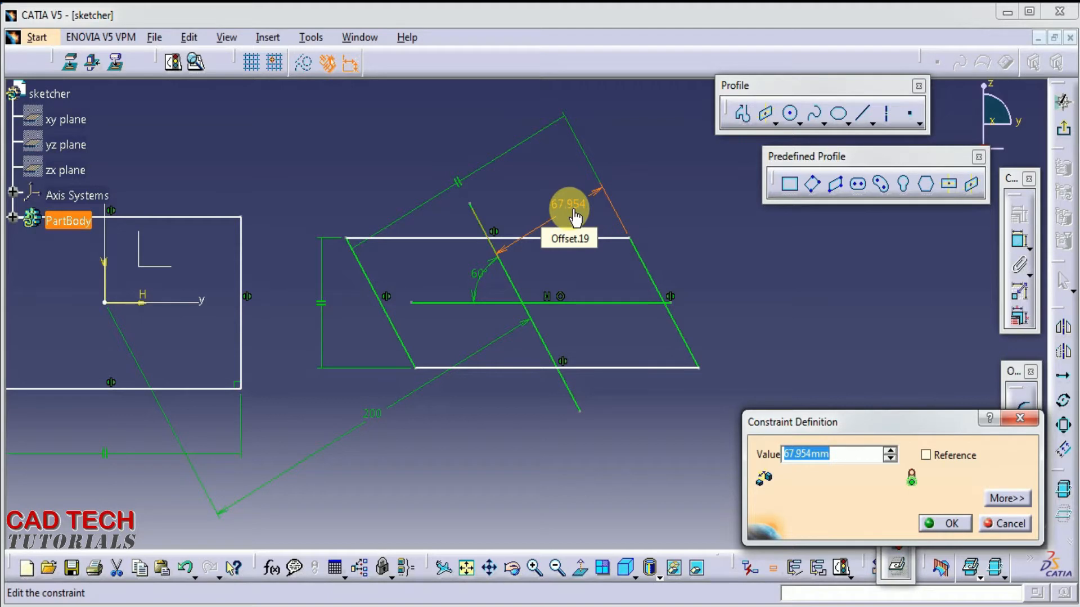
type("80")
key("Return")
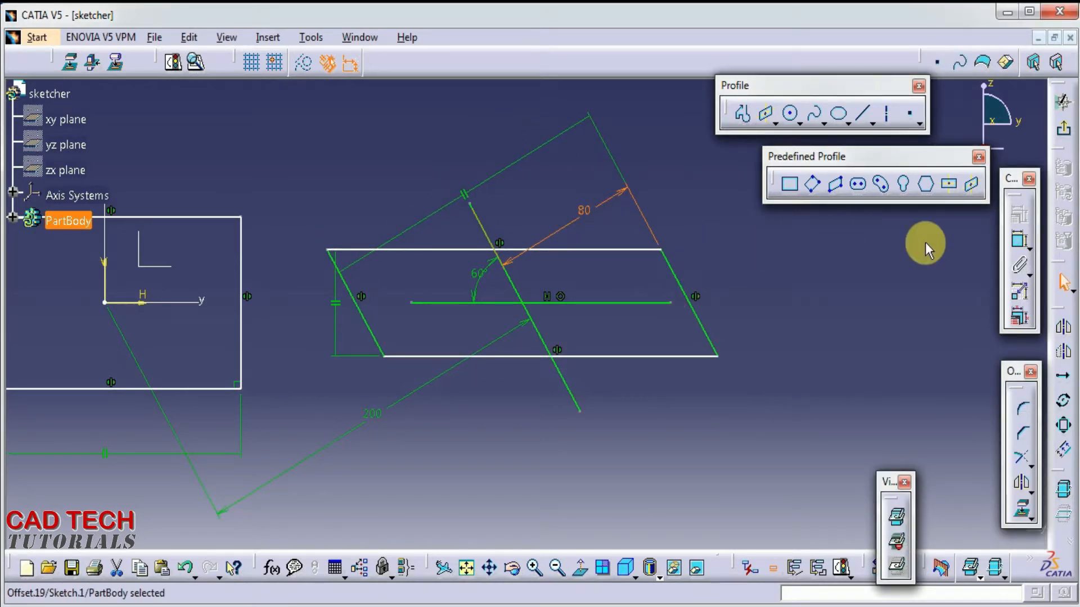
- Dimension the distance between the horizontal centre line and the parallelogram's lower side and set it to 40 mm
left_click(1020, 241)
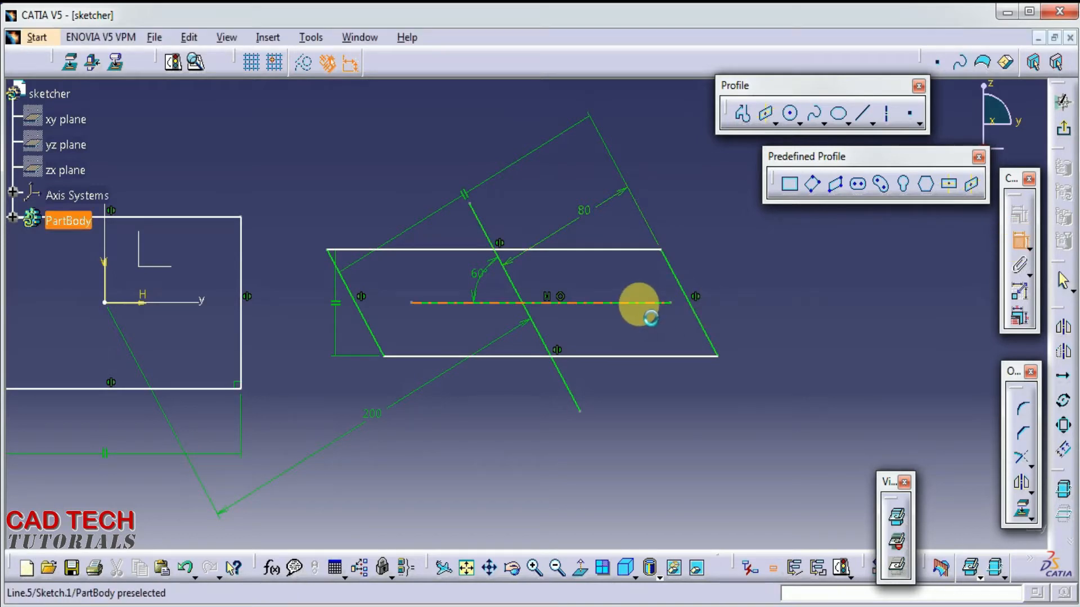
left_click(640, 303)
left_click(645, 355)
left_click(814, 345)
double_click(818, 348)
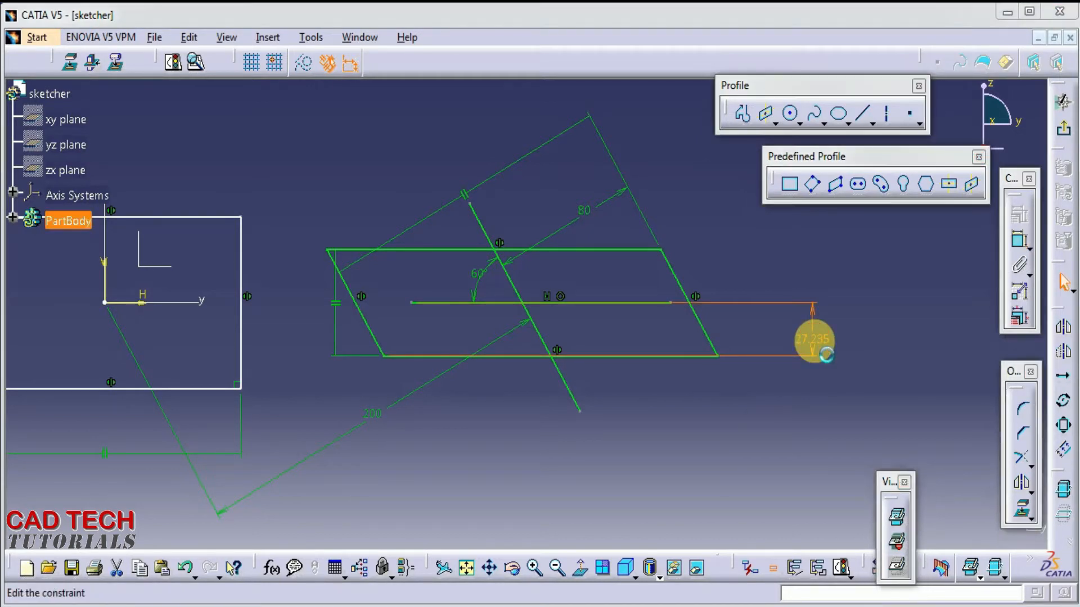
type("4")
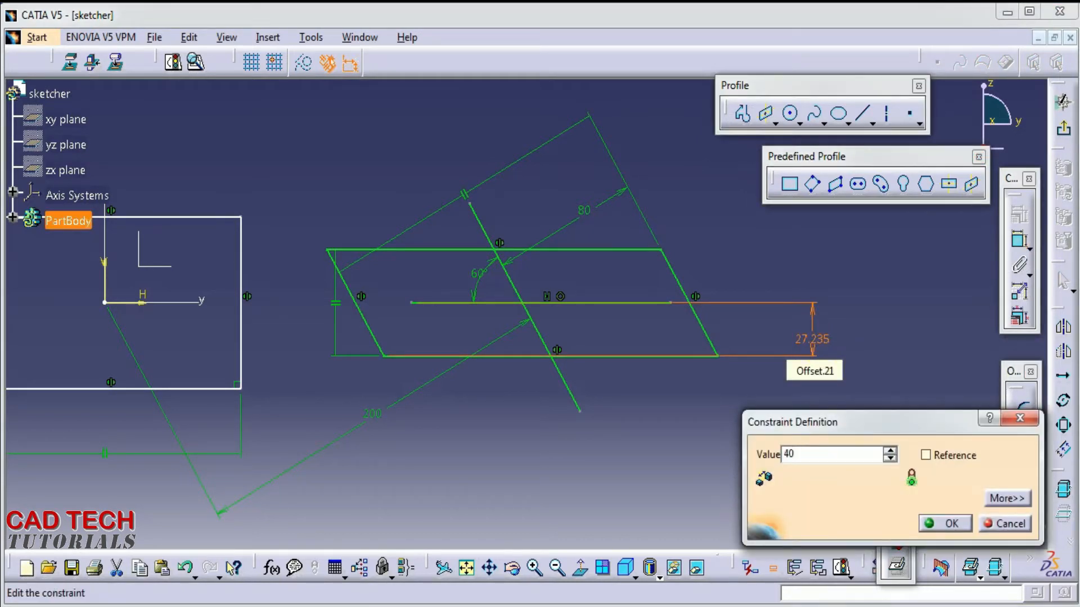
type("0")
key("Return")
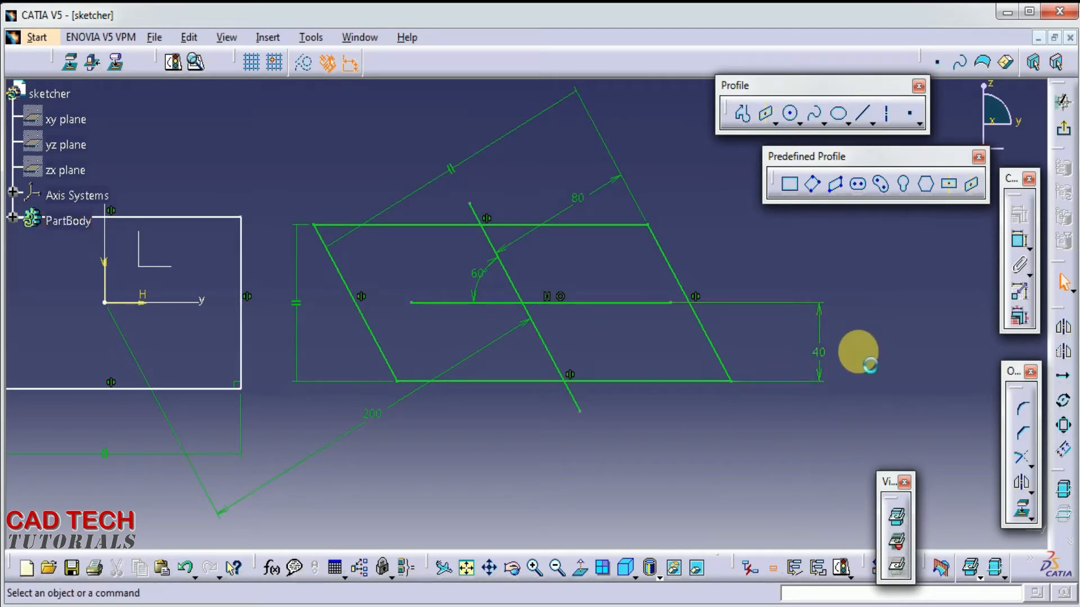
- Draw a plain rectangle with the Rectangle tool in the empty area below the dimensioned parallelogram
middle_click_drag(698, 437, 703, 474)
middle_click_drag(569, 472, 678, 482)
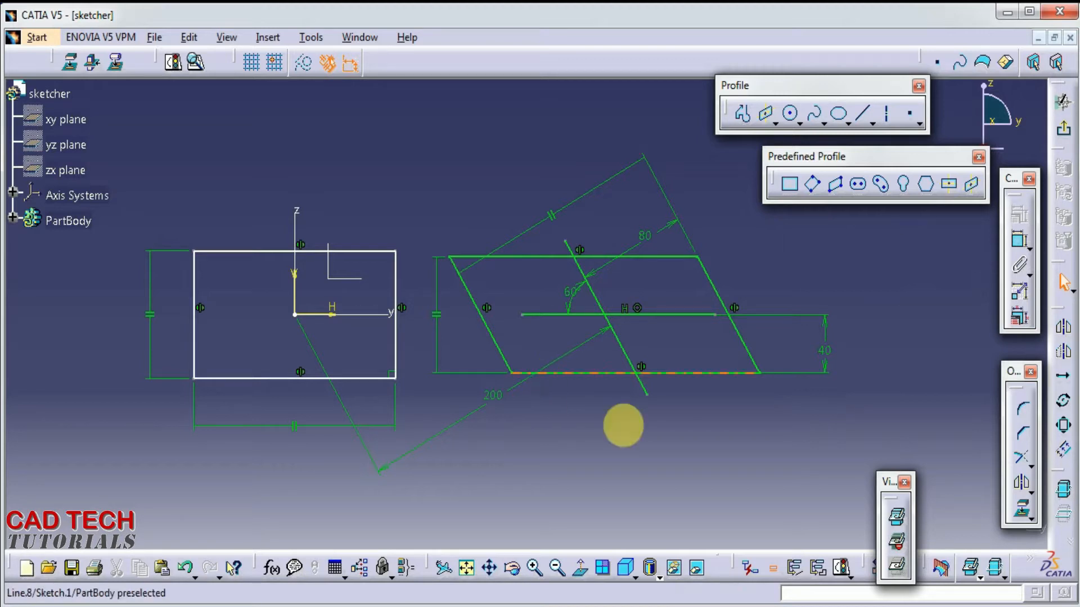
middle_click_drag(627, 445, 630, 448)
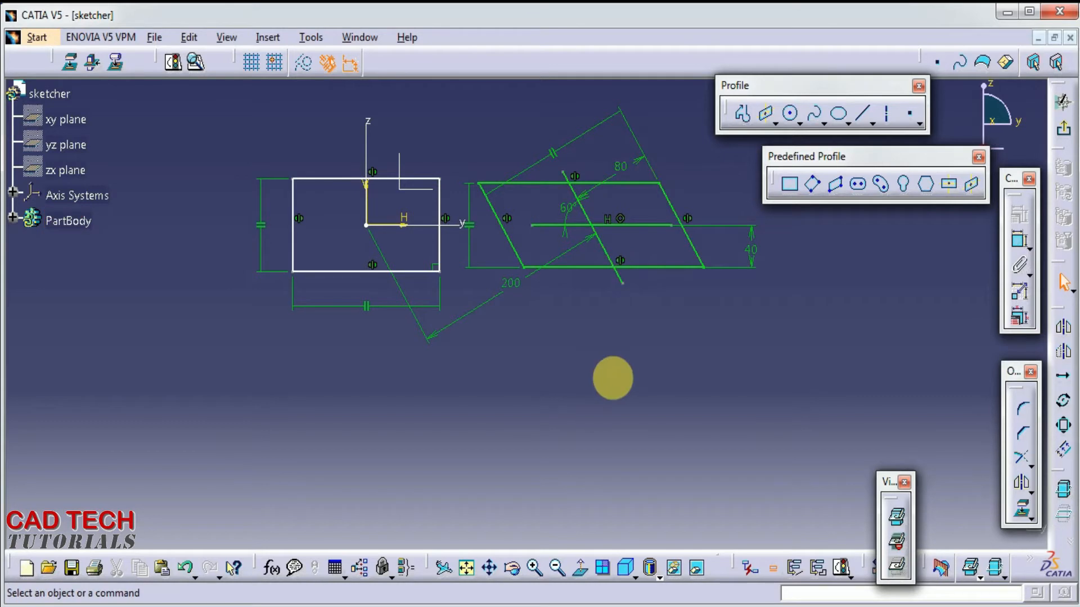
middle_click_drag(568, 381, 537, 382)
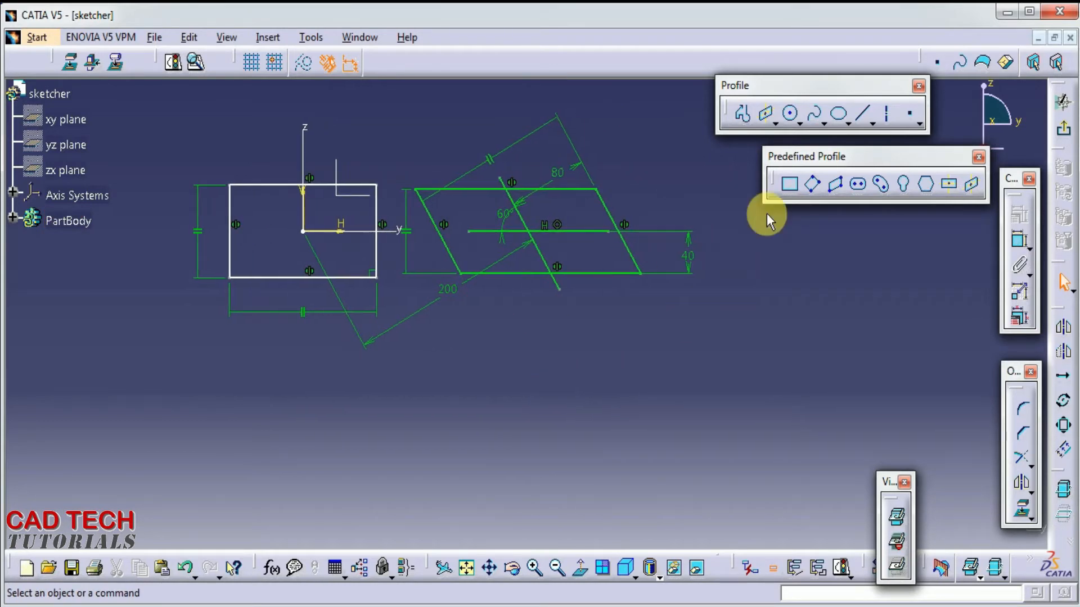
left_click(778, 194)
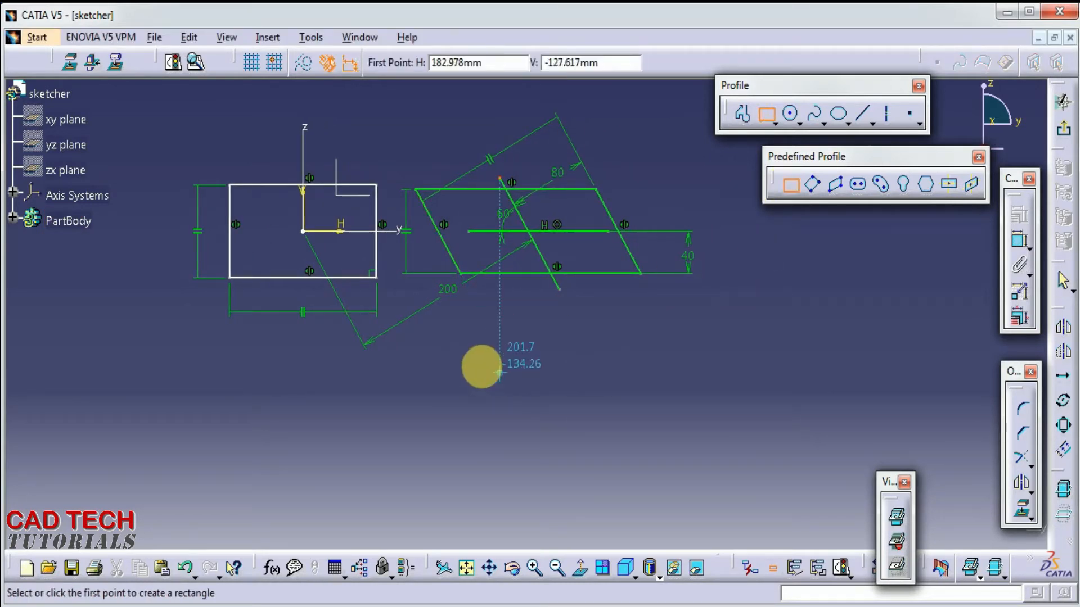
left_click(481, 366)
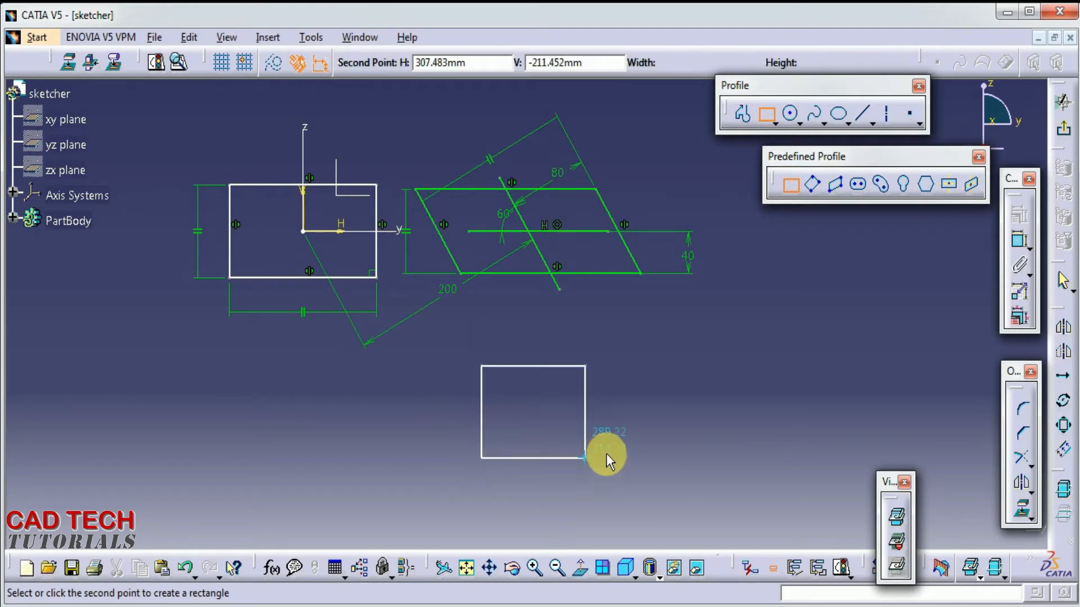
left_click(612, 454)
- Draw a tilted rectangle with the Oriented Rectangle tool so that it overlaps the right-hand end of the plain rectangle
middle_click_drag(672, 412, 651, 340)
left_click(812, 184)
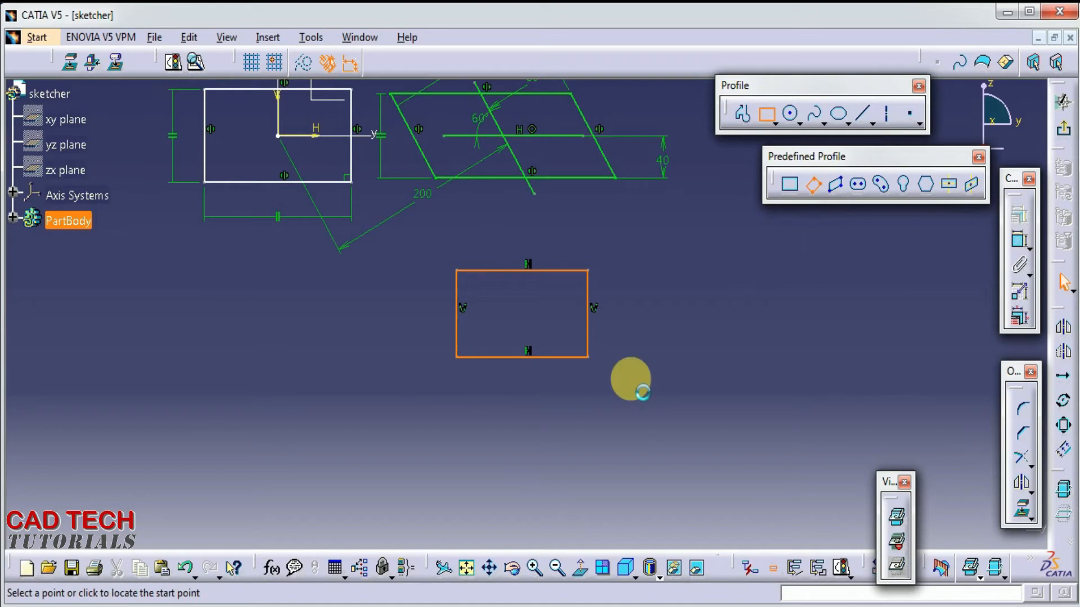
left_click(519, 394)
left_click(630, 268)
left_click(742, 362)
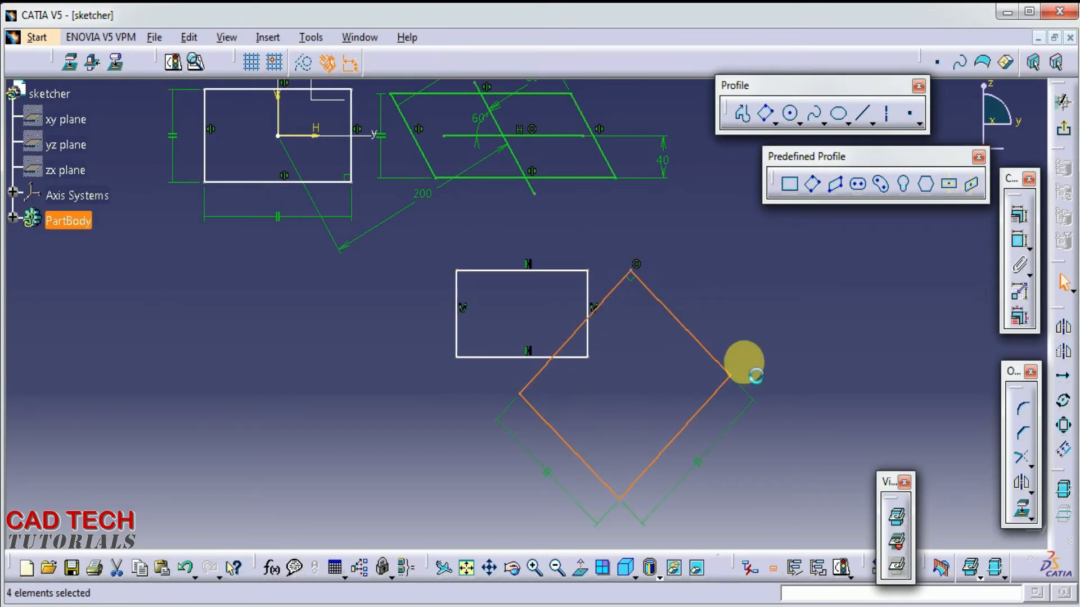
left_click(804, 302)
middle_click_drag(808, 305, 804, 270)
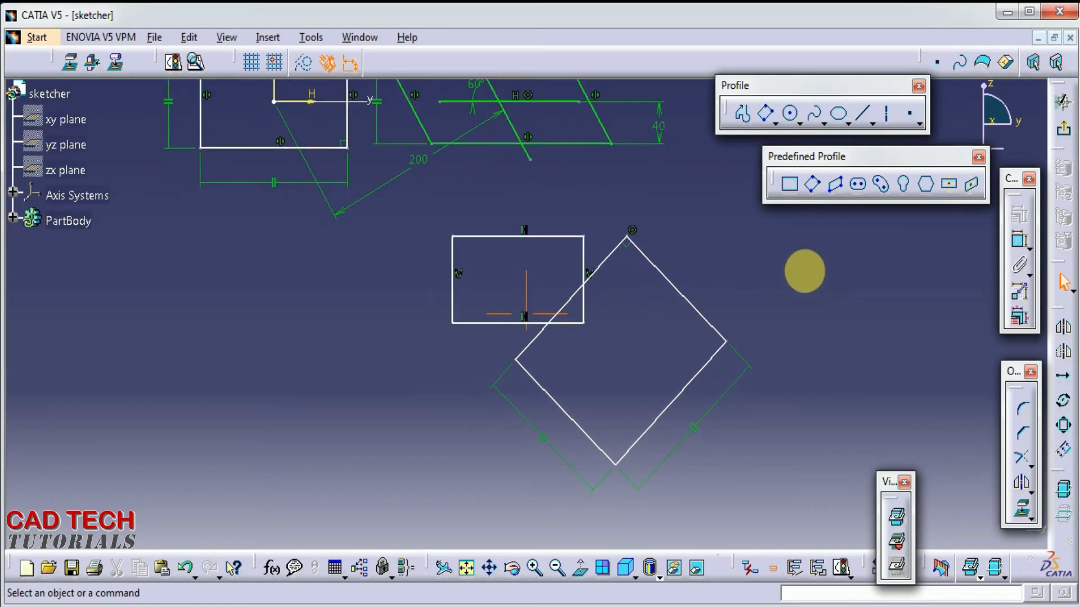
- Draw a centered parallelogram about 106 mm wide and 38 mm high, referenced to the plain rectangle's lower side and the tilted rectangle's upper-left side
left_click(972, 189)
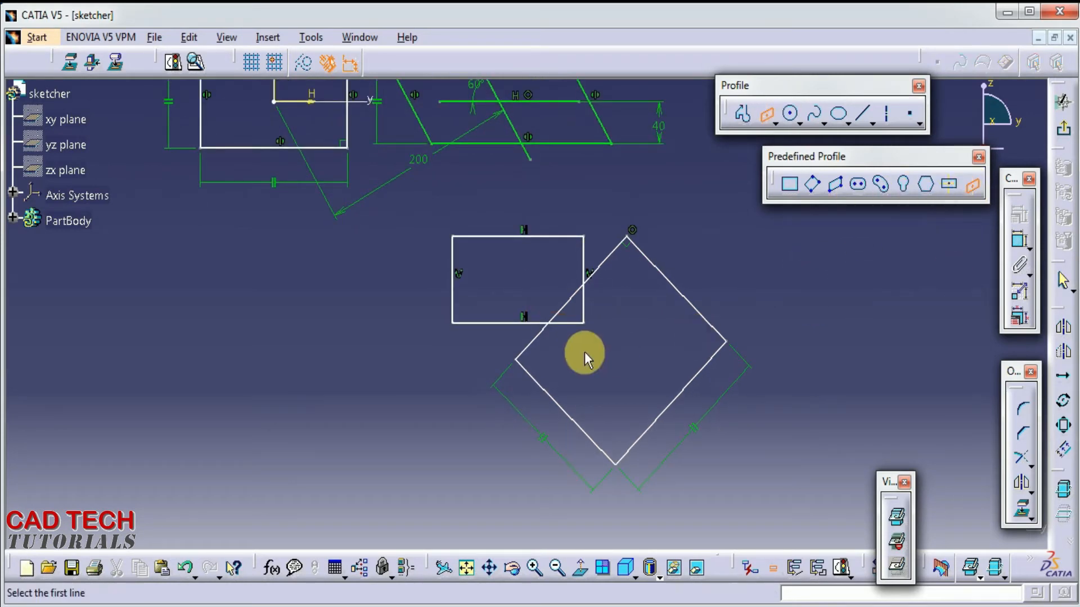
left_click(566, 330)
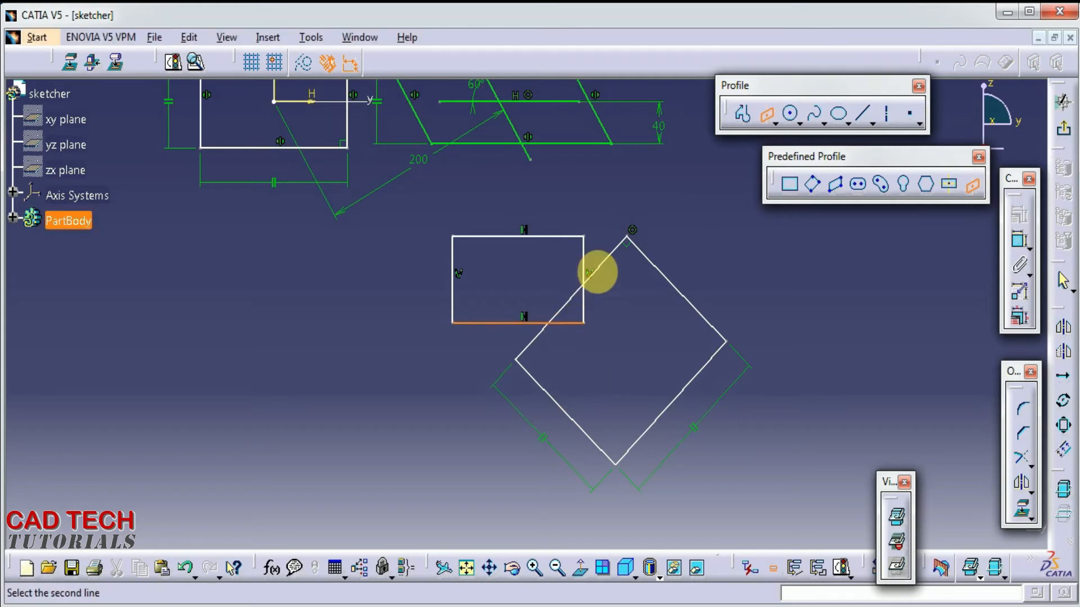
left_click(608, 272)
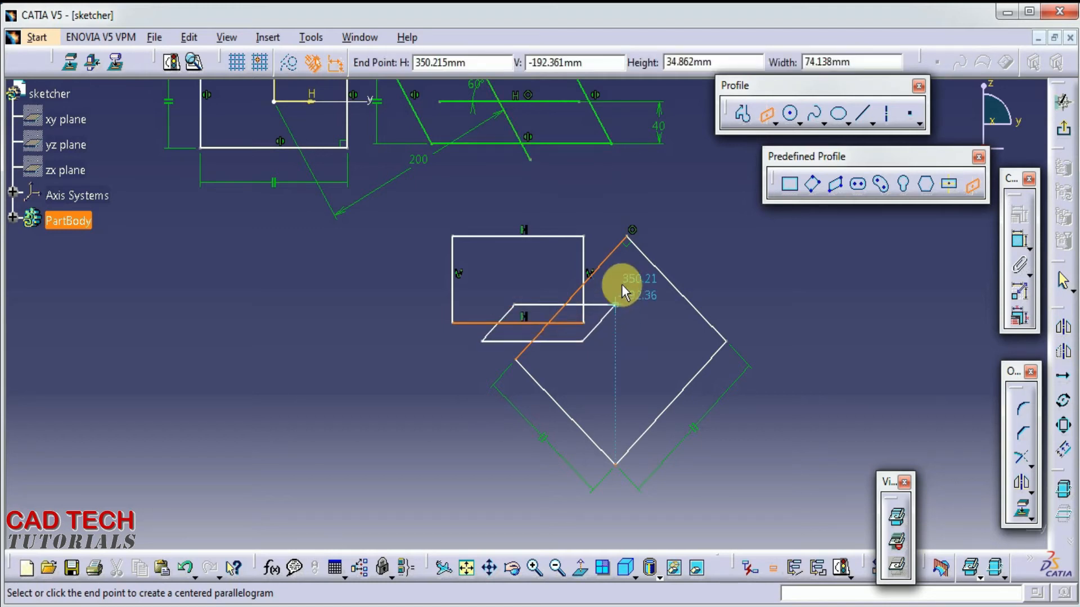
left_click(639, 302)
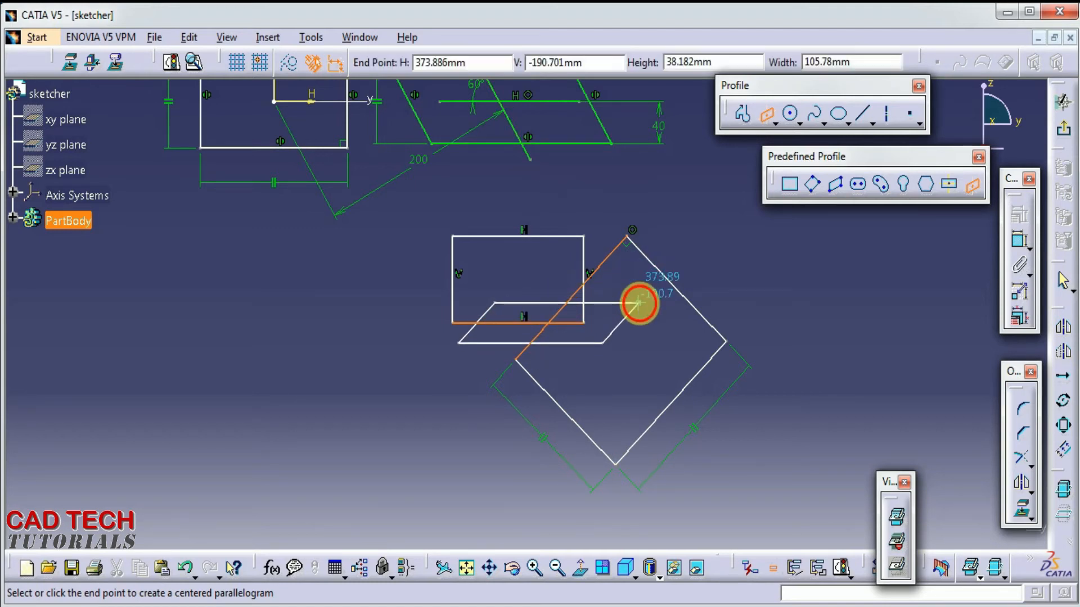
left_click(466, 441)
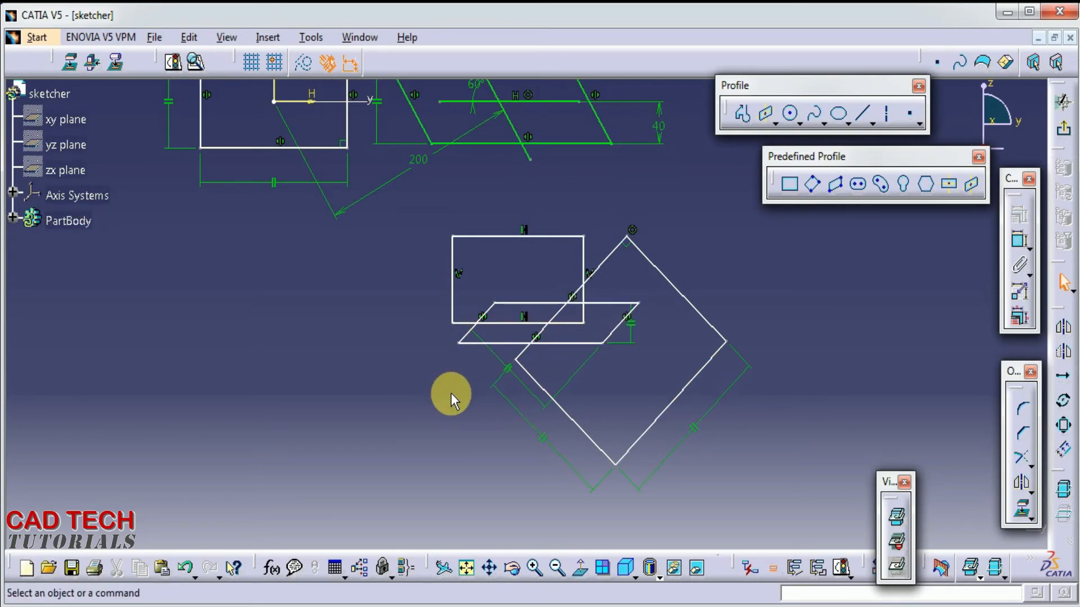
- Draw a larger centered parallelogram, referenced to the tilted rectangle's lower-left side and the small parallelogram's lower side
middle_click_drag(410, 463, 432, 465)
left_click(955, 193)
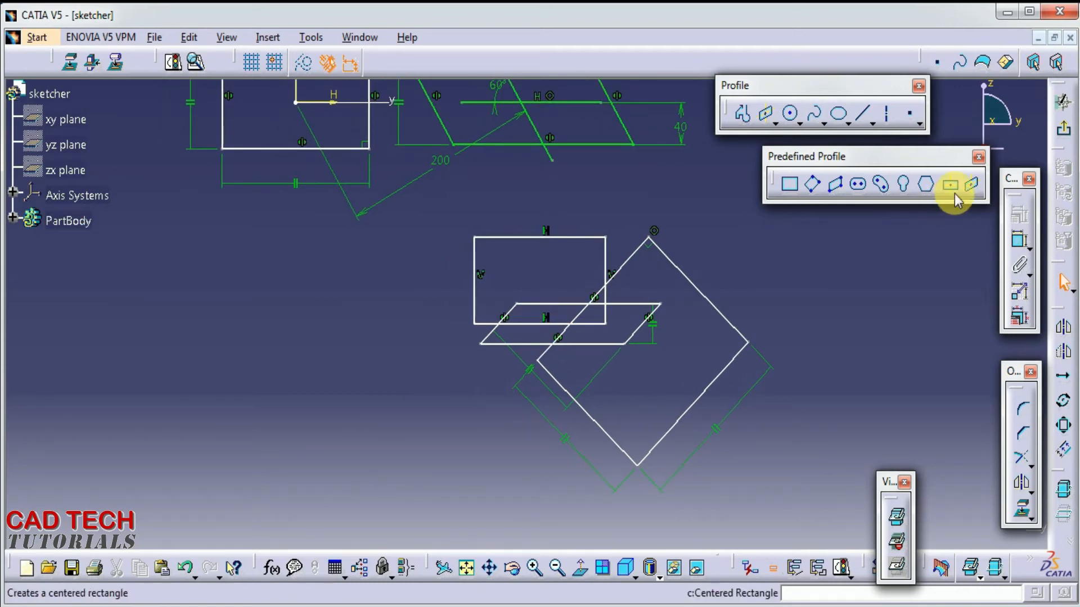
left_click(966, 191)
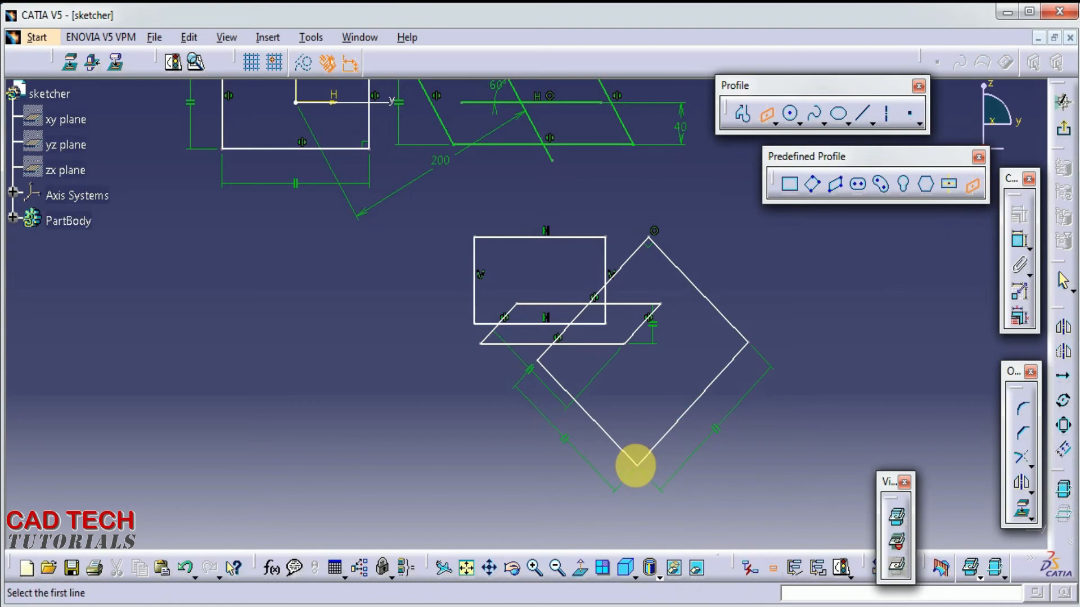
left_click(622, 446)
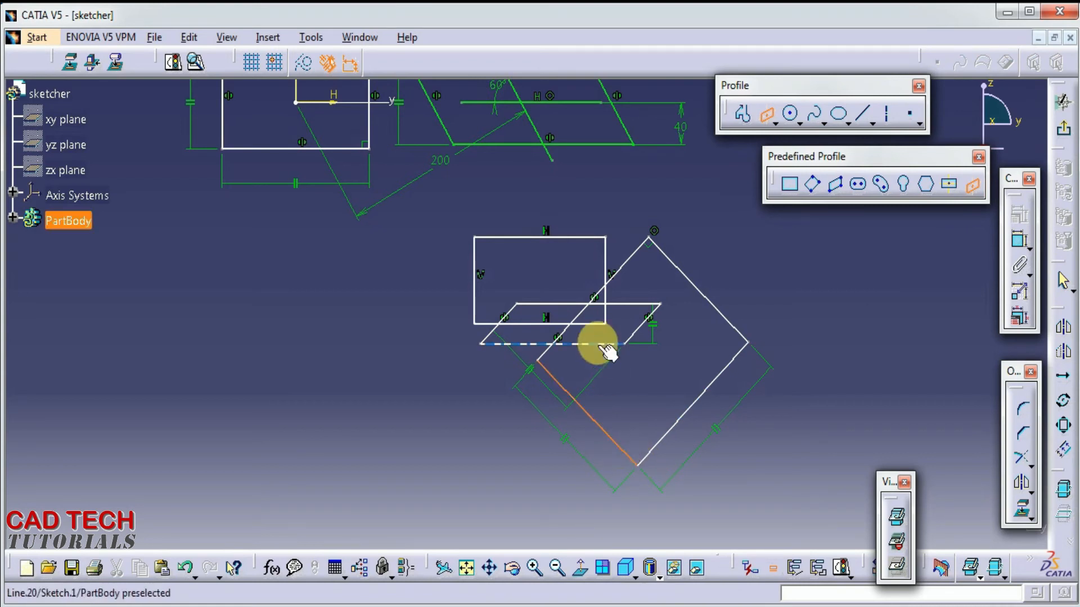
left_click(605, 346)
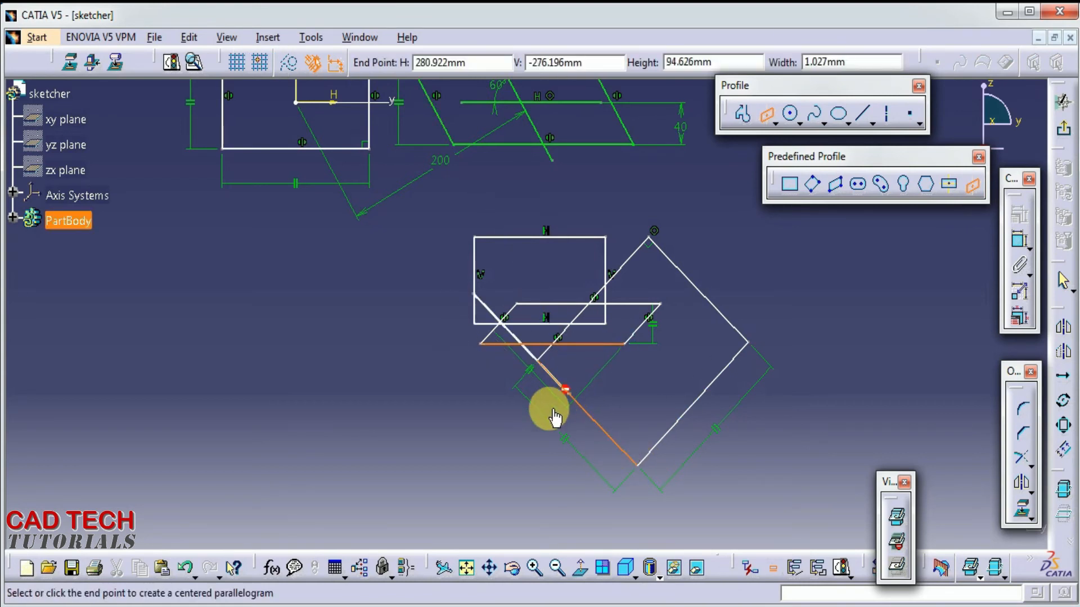
left_click(516, 423)
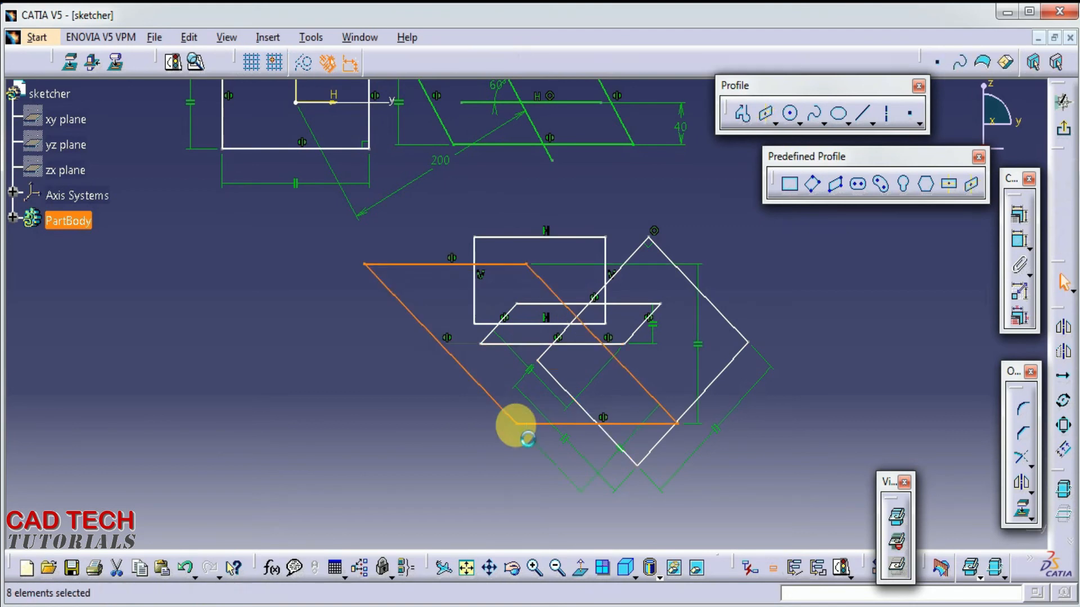
- Close the floating Predefined Profile tool set with the whole sketch in view
mouse_move(426, 410)
middle_mouse_down()
mouse_move(415, 412)
mouse_move(416, 450)
mouse_move(460, 468)
middle_mouse_up()
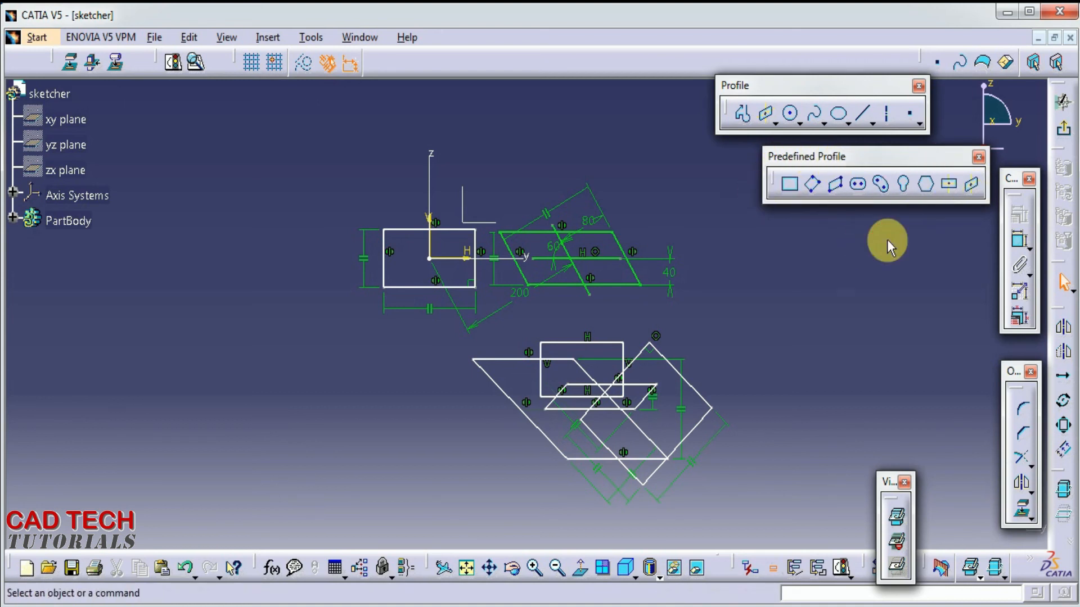
left_click(979, 160)
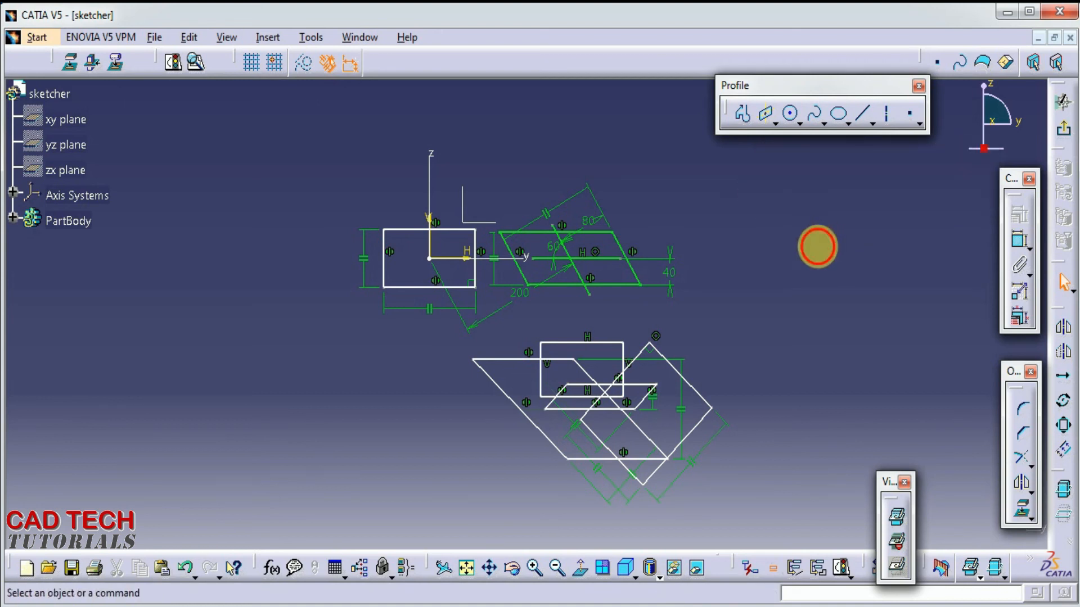